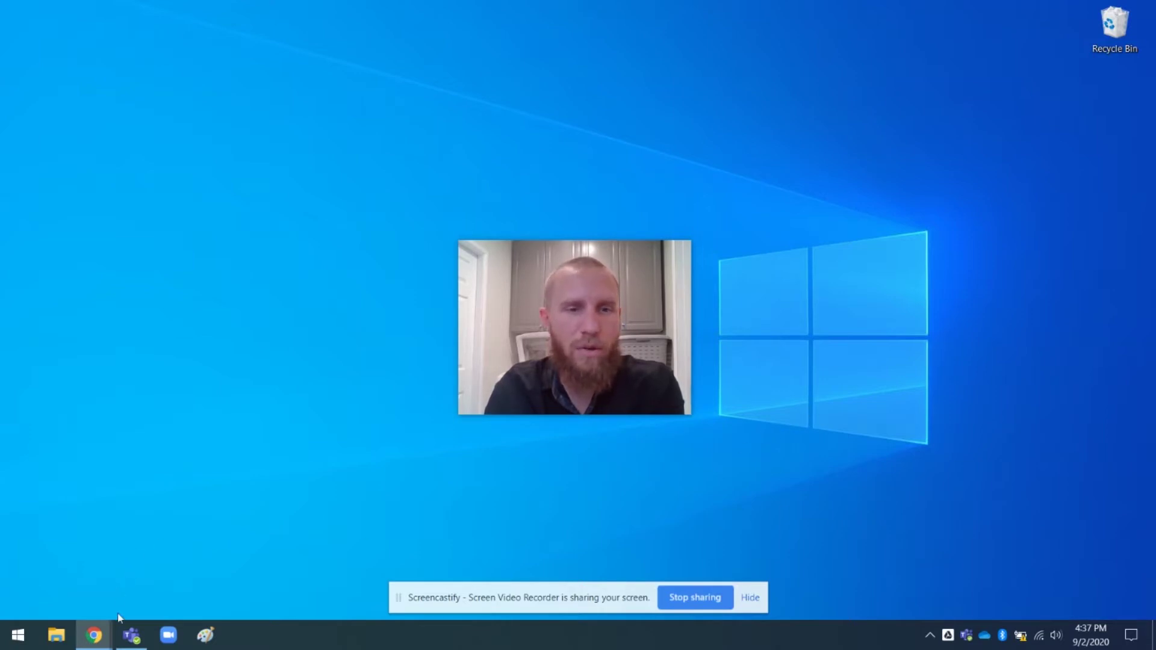
Bring up the browser version of Microsoft Teams to look at it, and minimize the browser window.
mouse_move(96, 643)
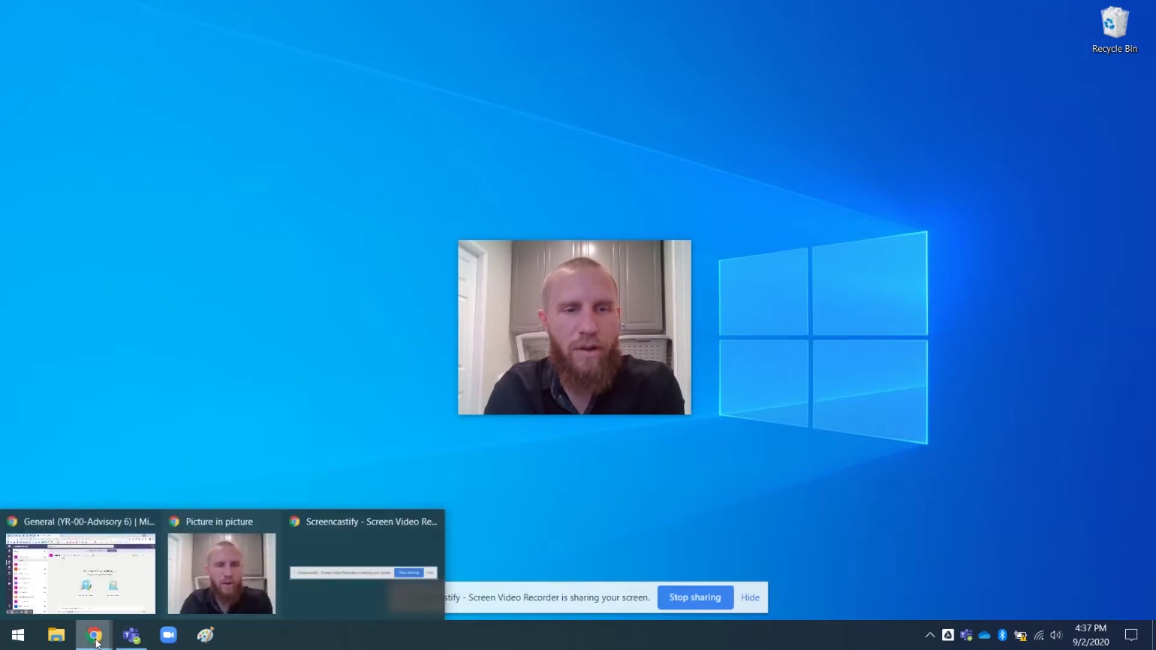
left_click(75, 581)
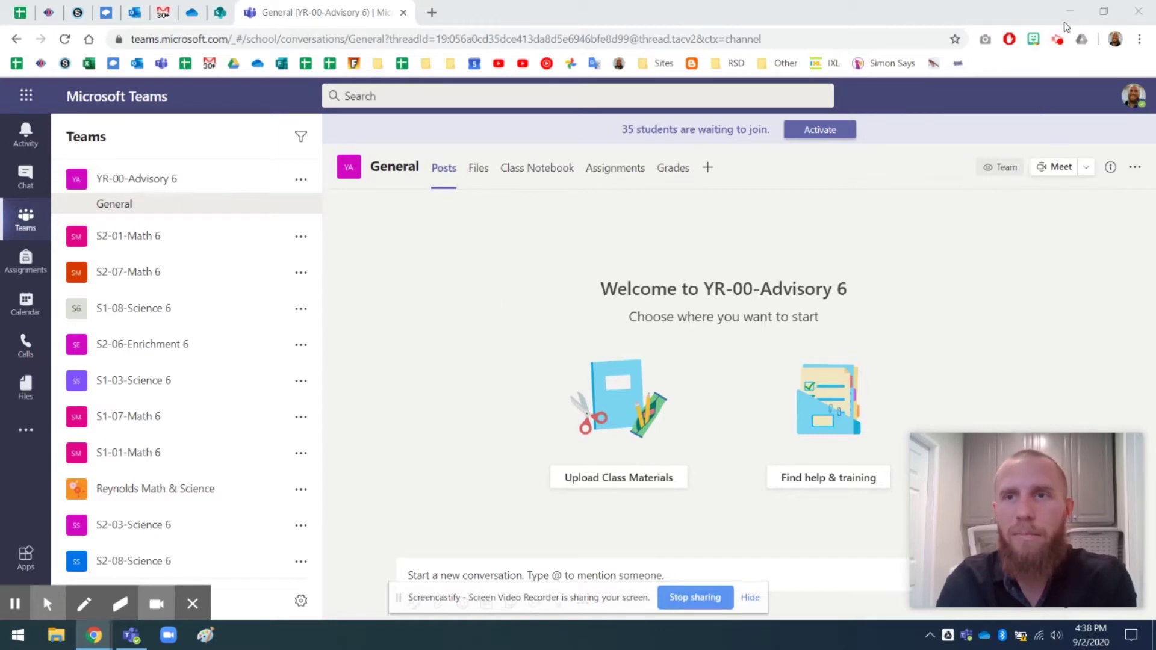
left_click(1070, 12)
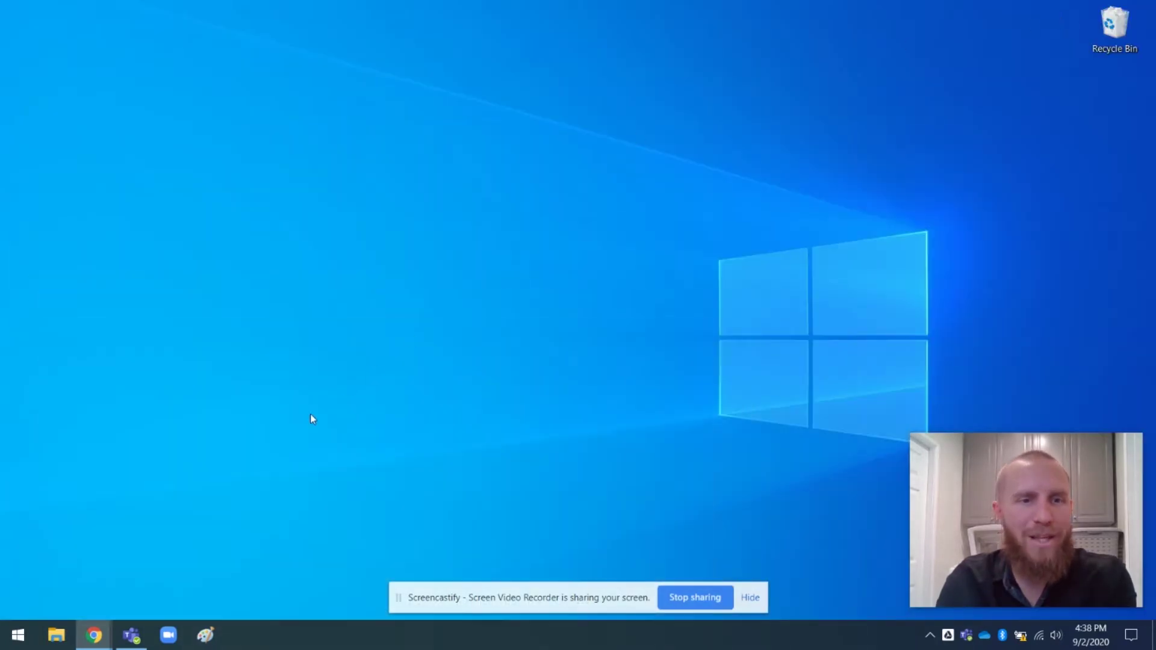
Find the Microsoft Teams desktop app by searching the computer for "team" and open it.
left_click(132, 636)
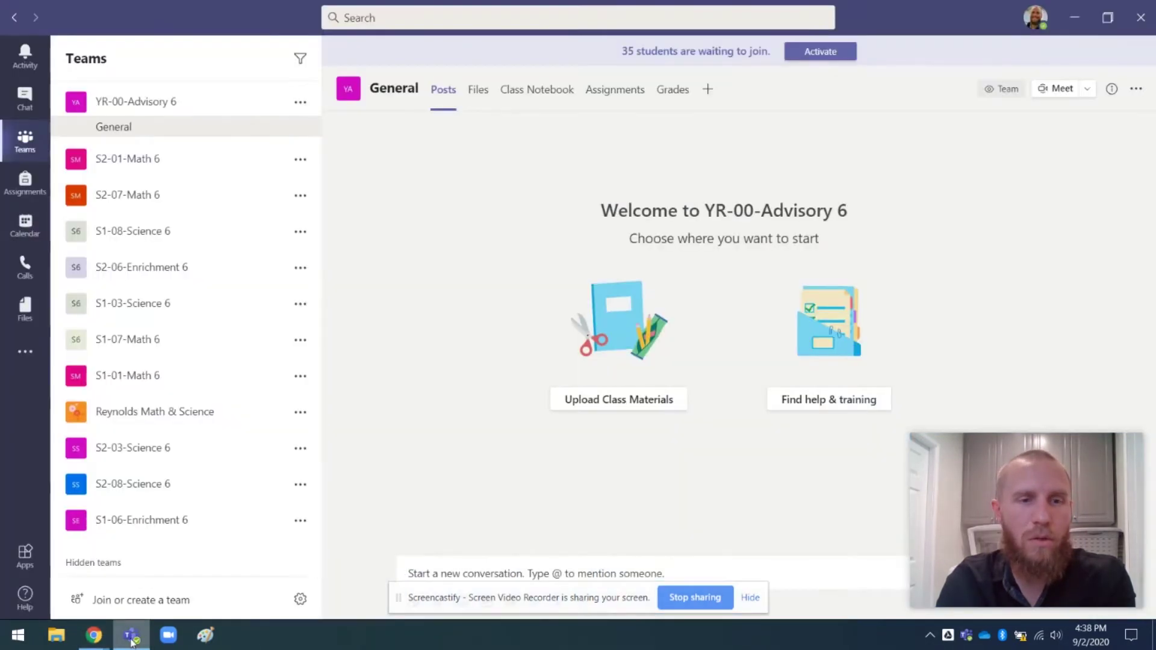
left_click(131, 636)
left_click(18, 636)
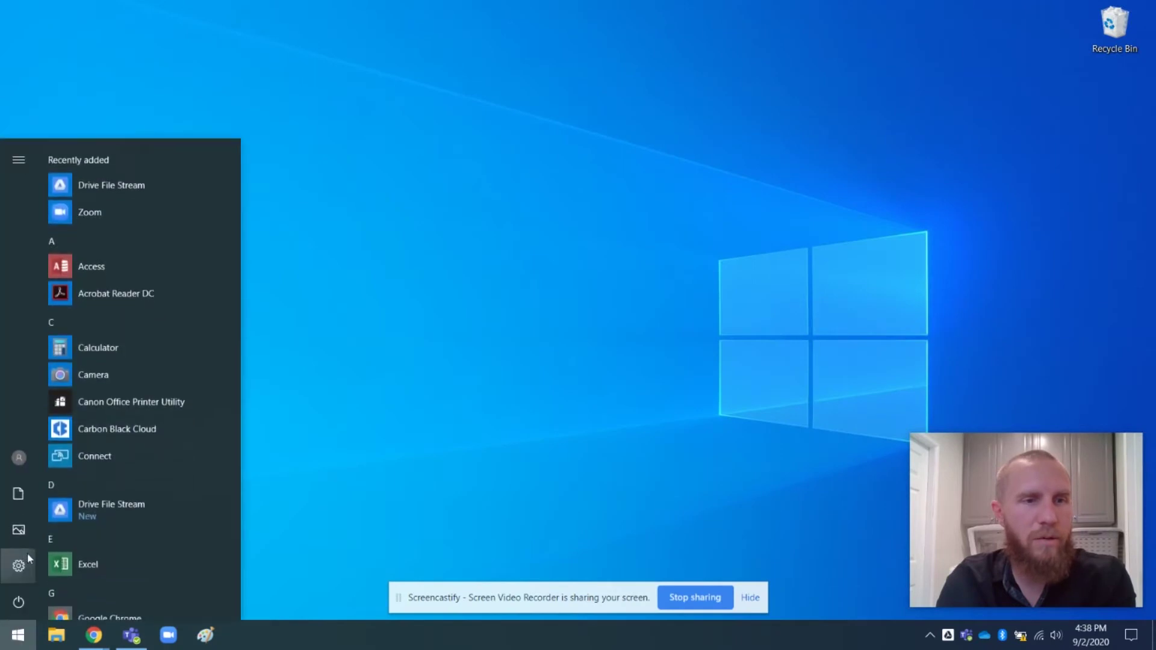
mouse_move(110, 530)
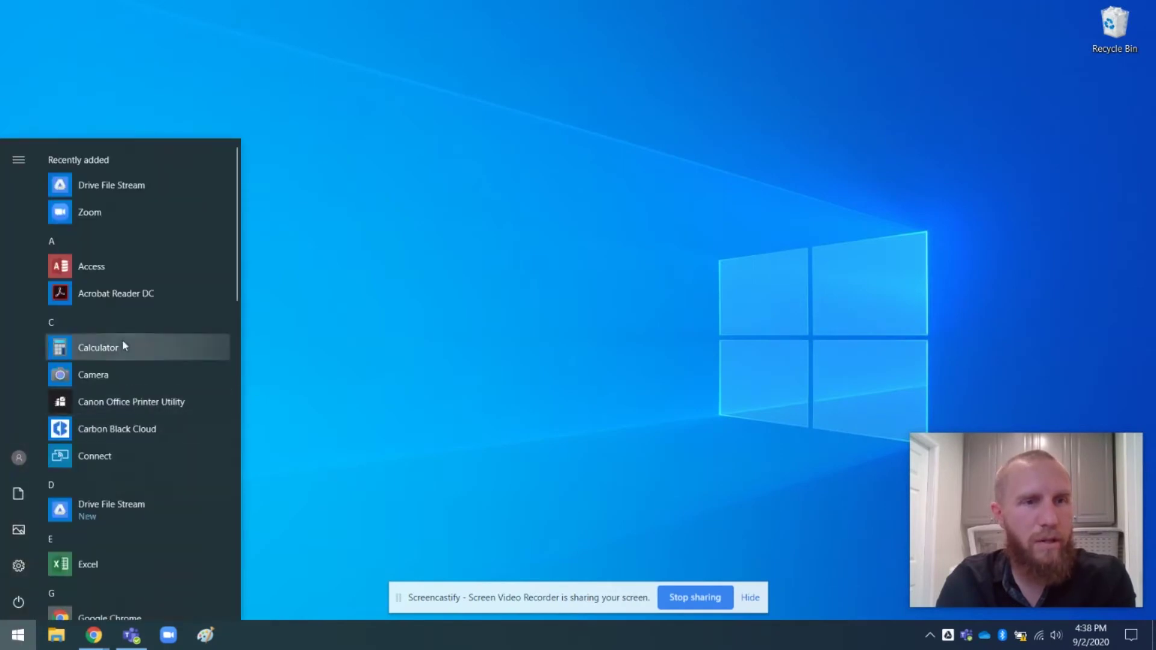
scroll(122, 369, "down", 8)
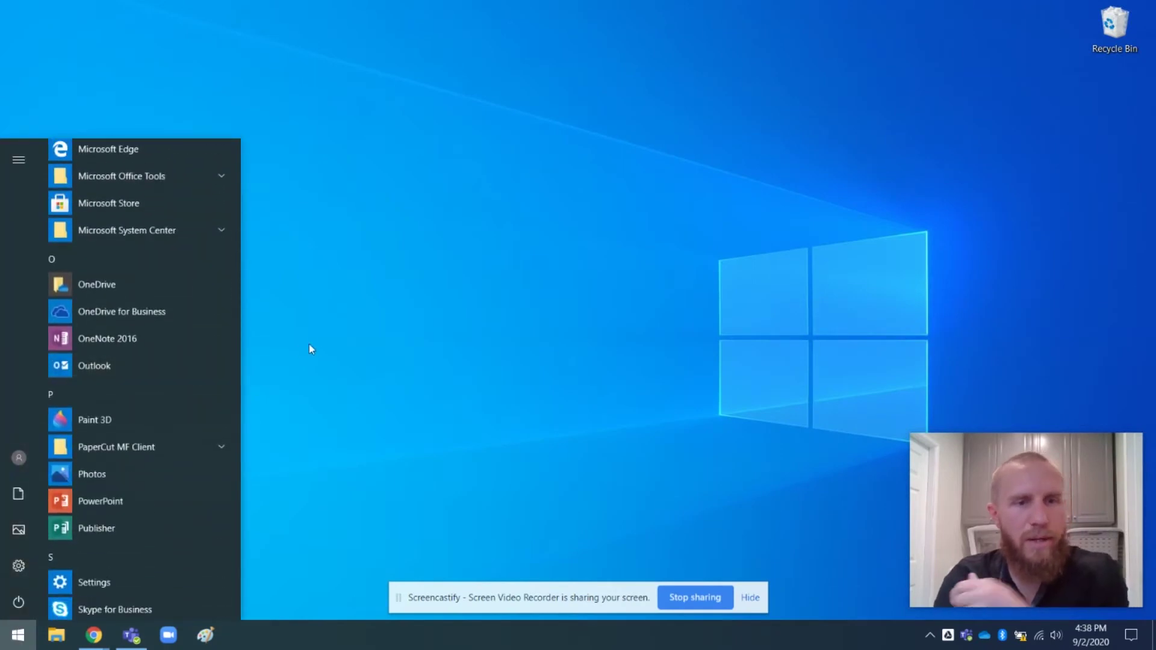
type("team")
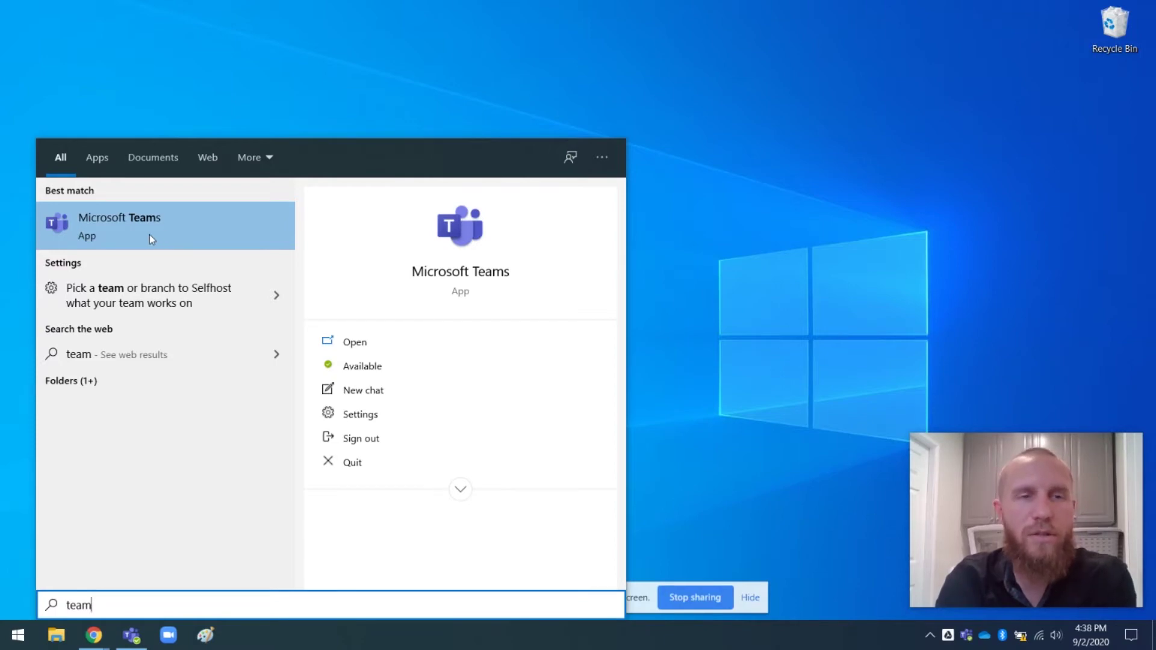
left_click(133, 230)
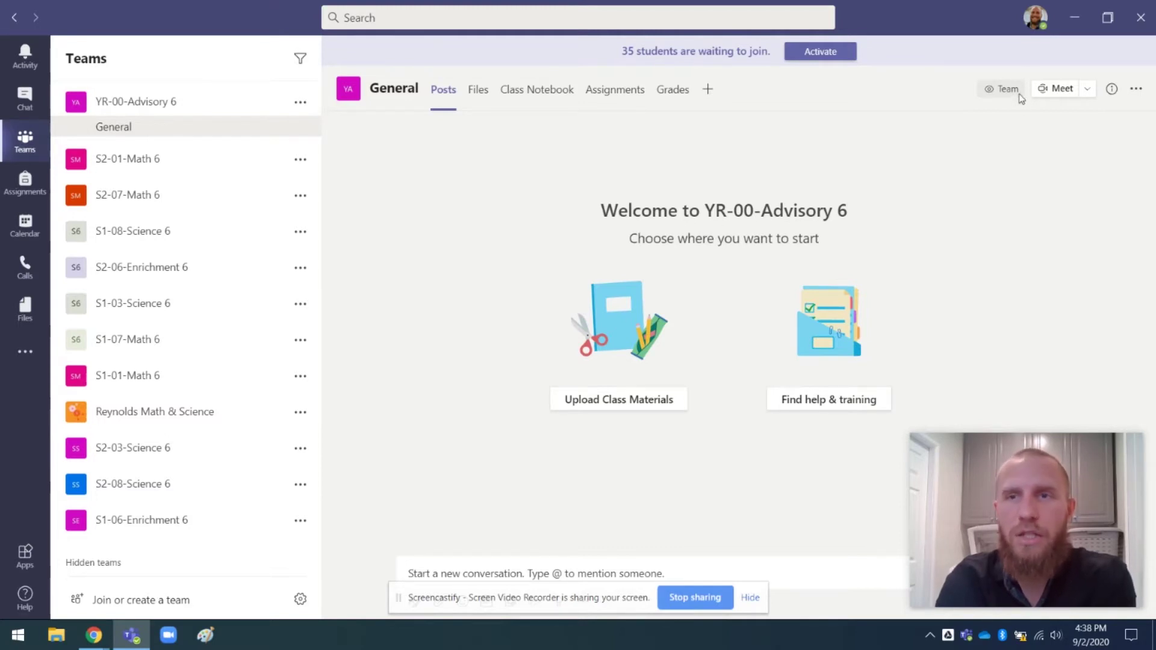
In the general settings, turn off auto-start and keeping the application running on close, and turn on the new meeting experience.
left_click(1035, 25)
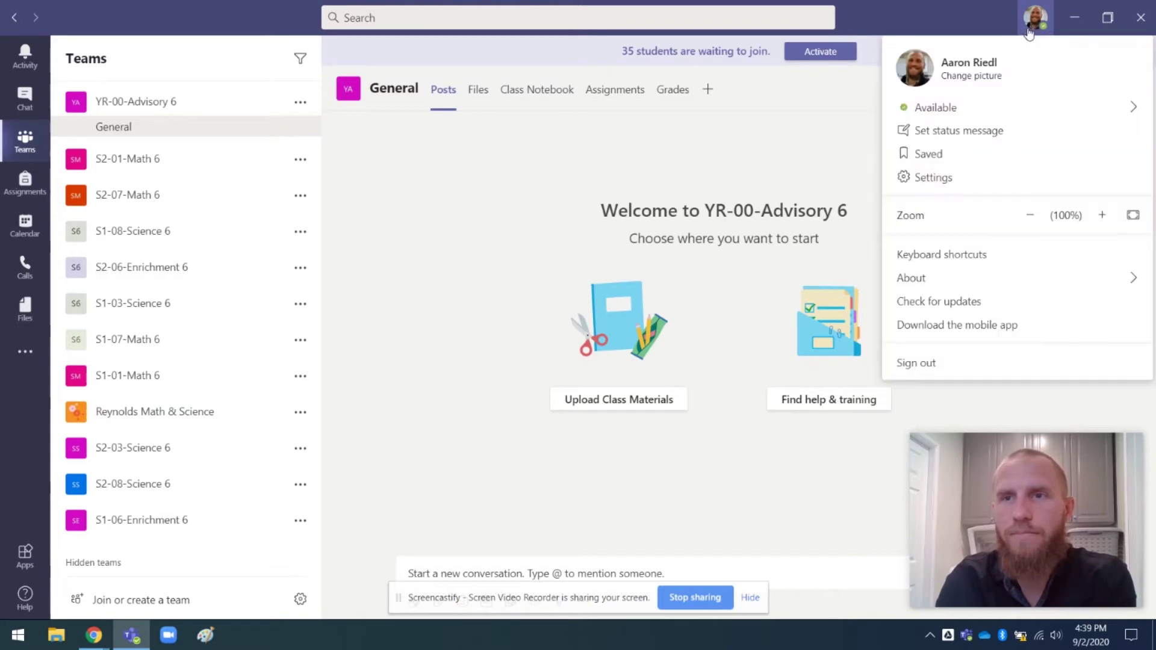
left_click(1041, 24)
left_click(1037, 24)
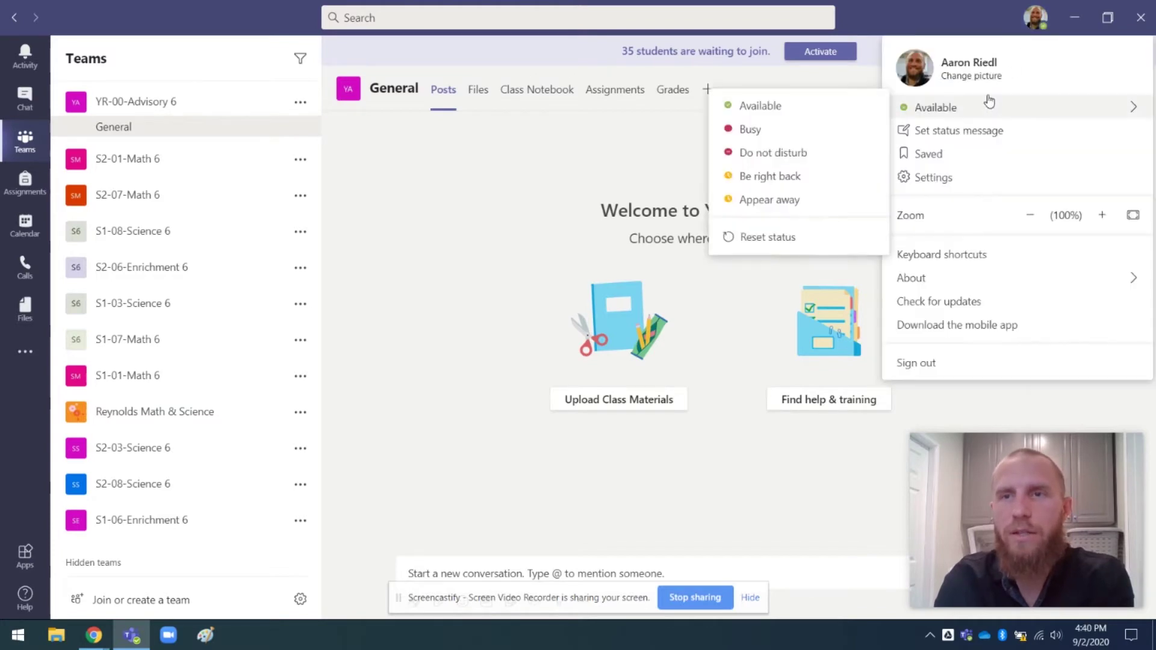
left_click(934, 178)
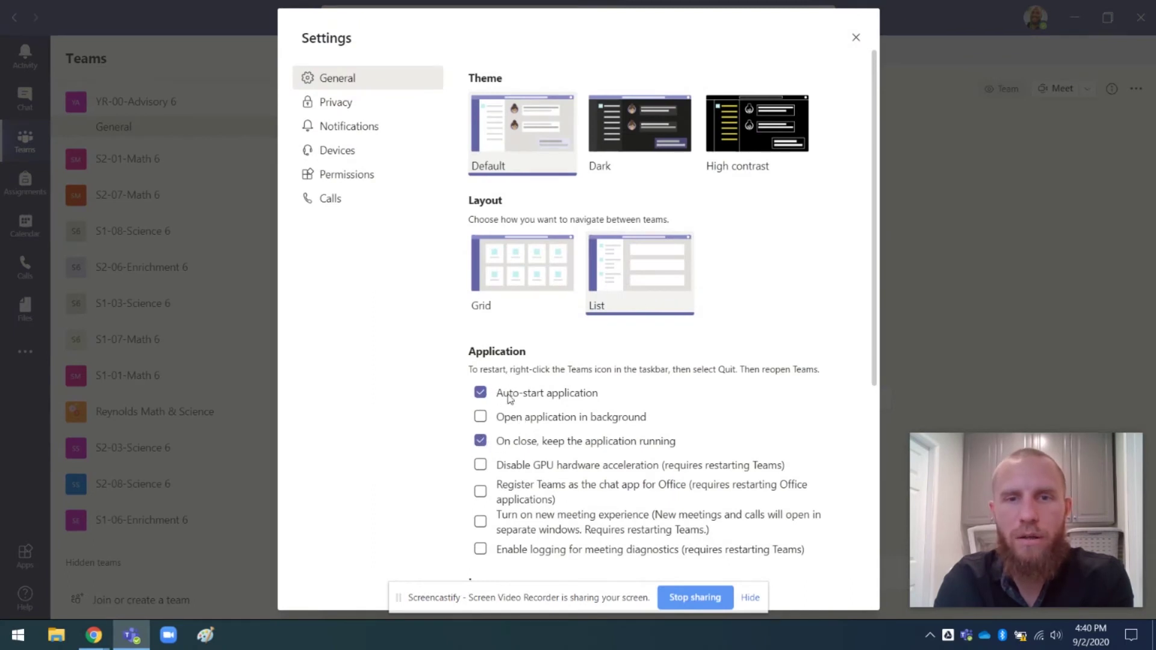
left_click(544, 399)
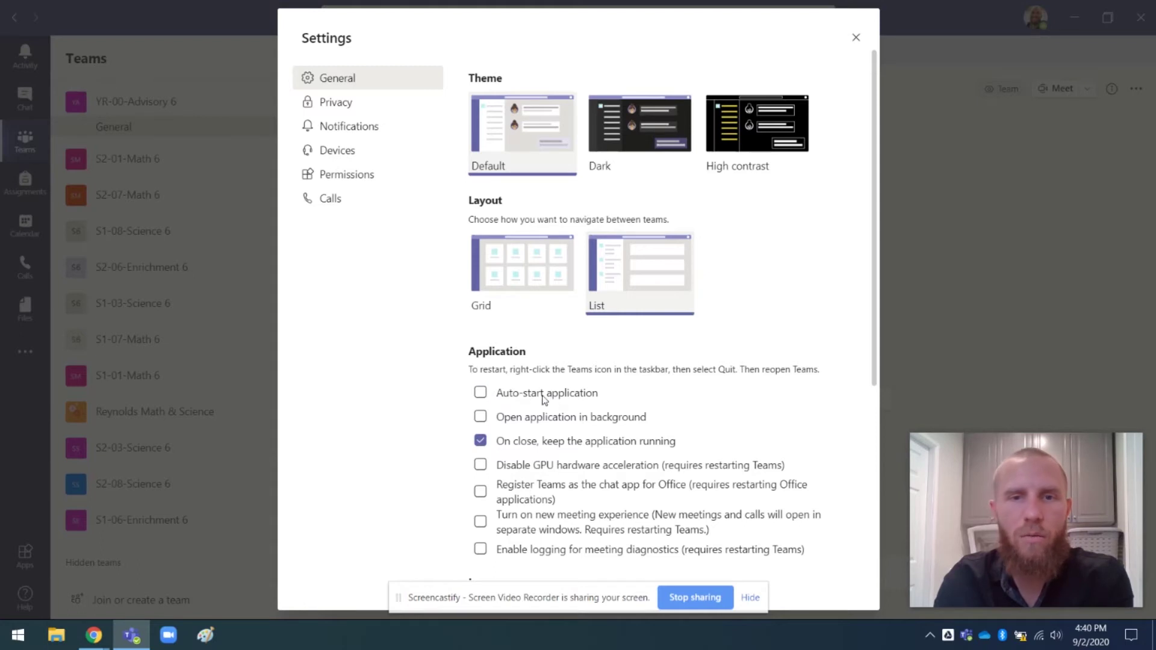
left_click(512, 444)
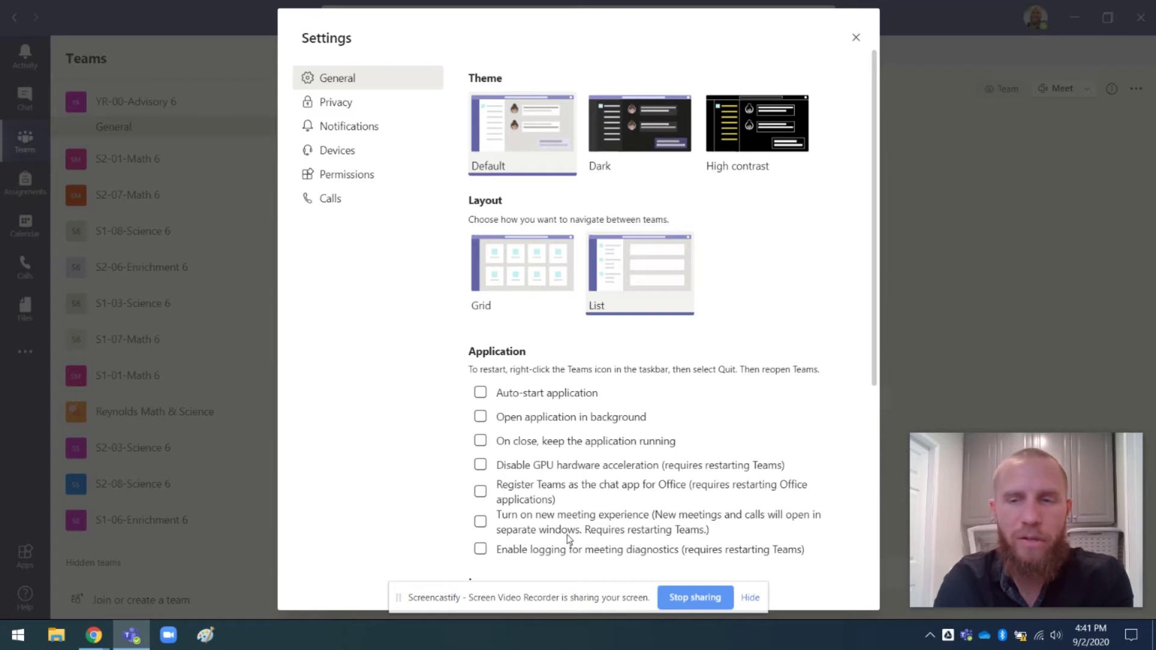
left_click(481, 524)
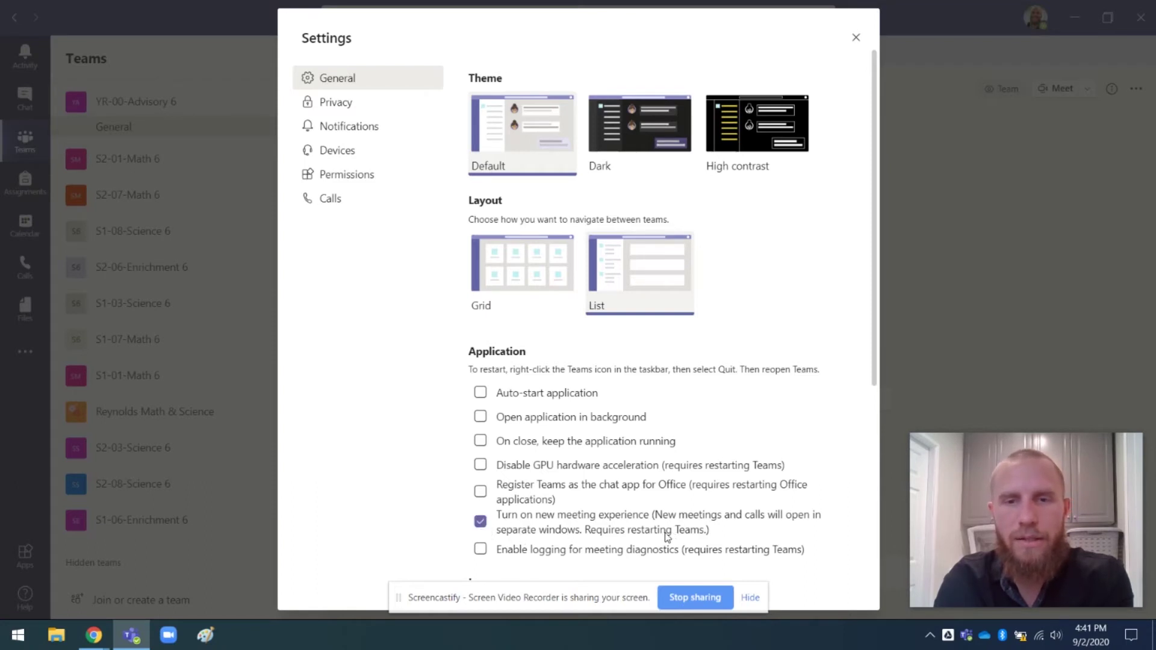
left_click(856, 39)
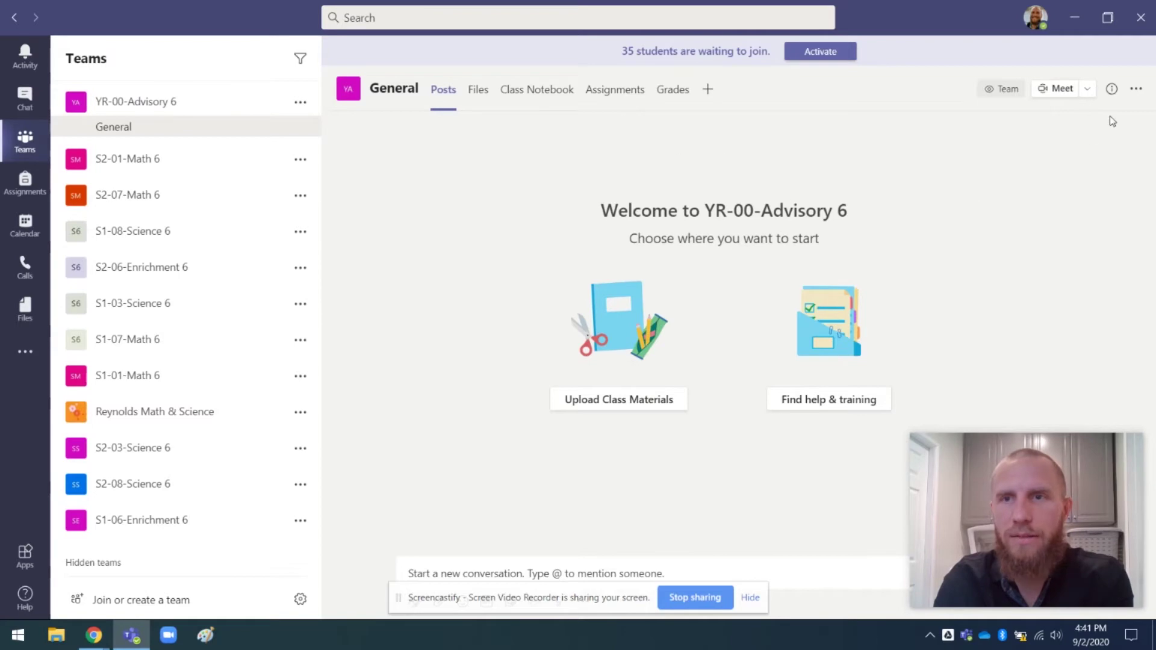
Run a brief test meeting in the YR-00-Advisory 6 General channel, checking how it behaves when the Teams window is resized.
left_click(1058, 89)
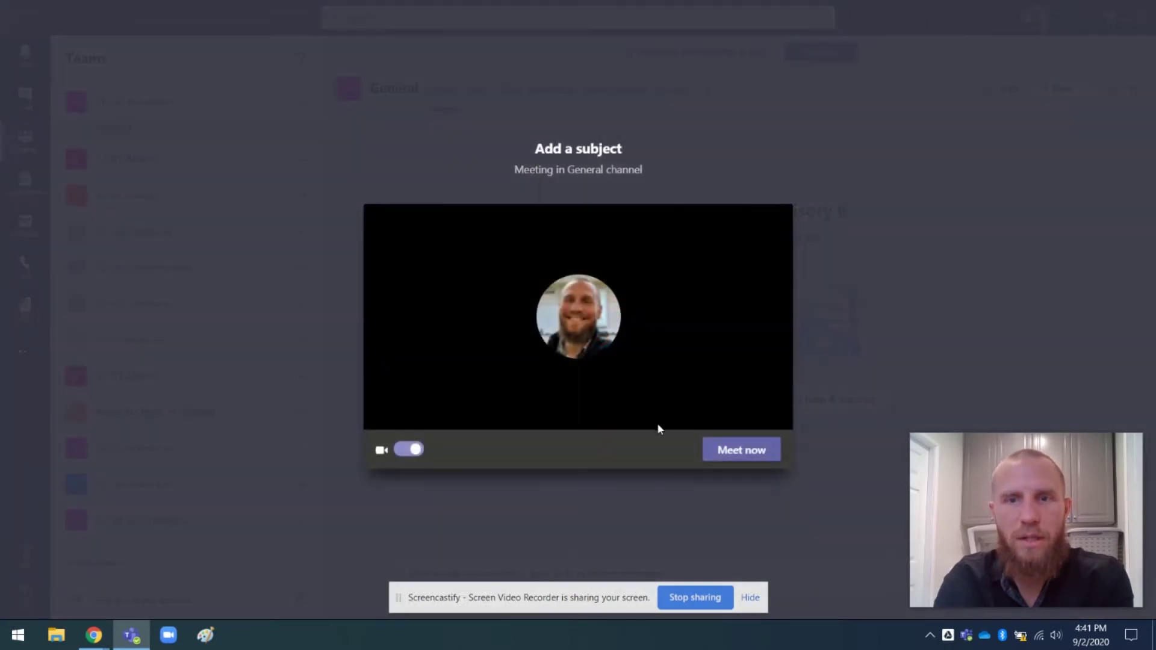
left_click(741, 456)
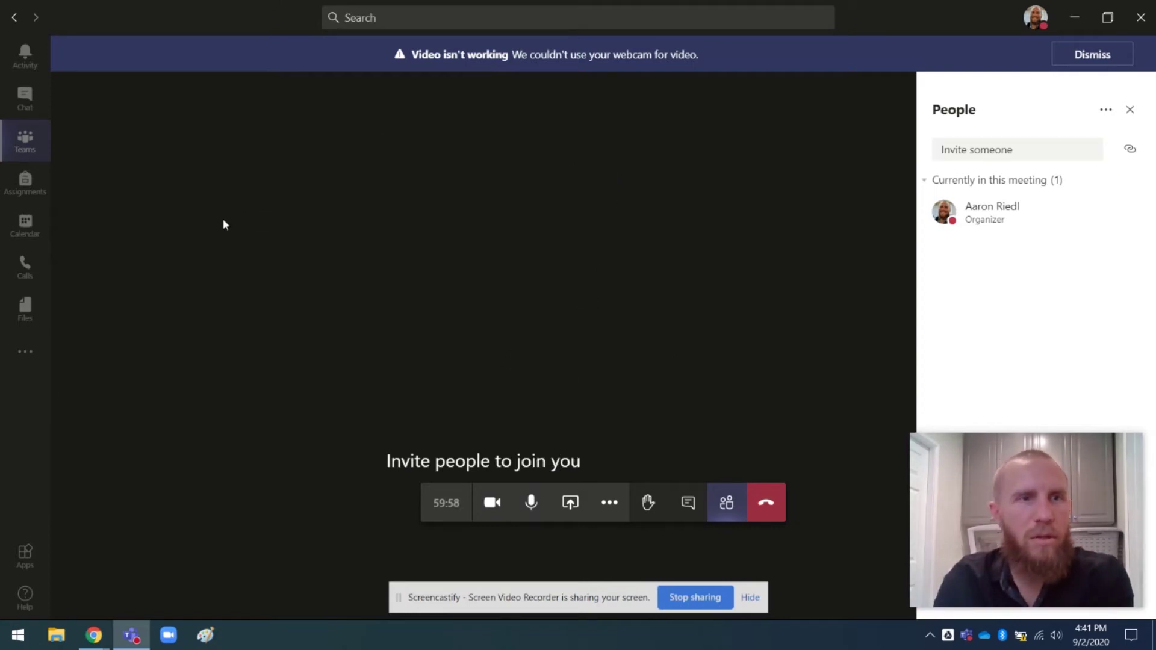
left_click(1108, 17)
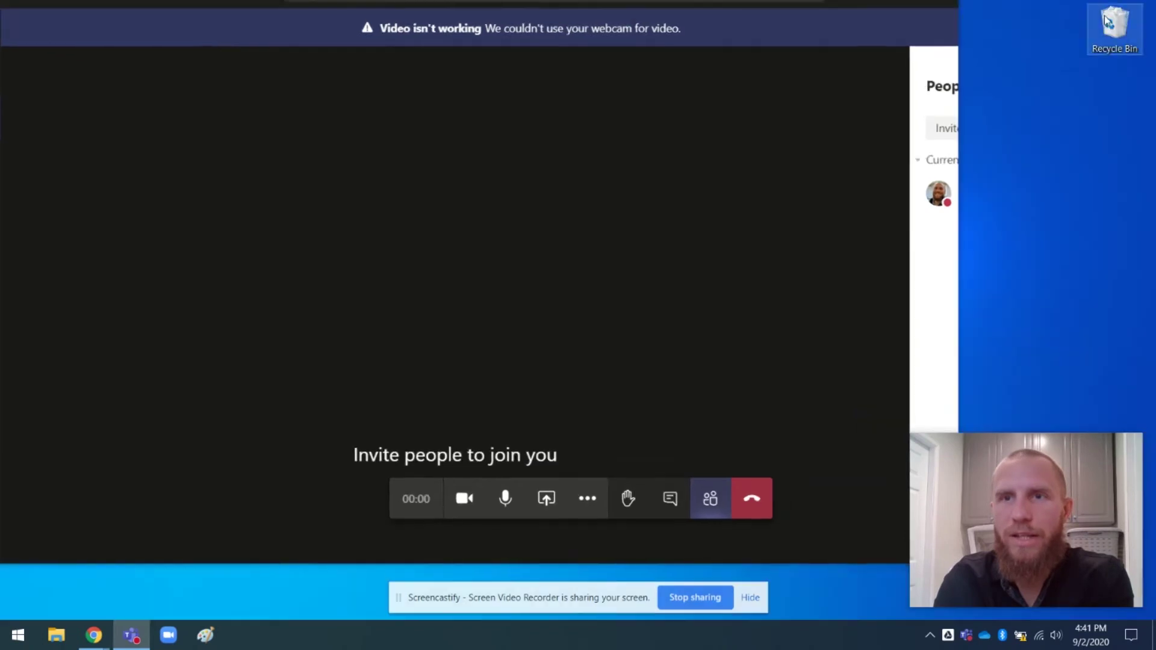
left_click_drag(766, 22, 820, 51)
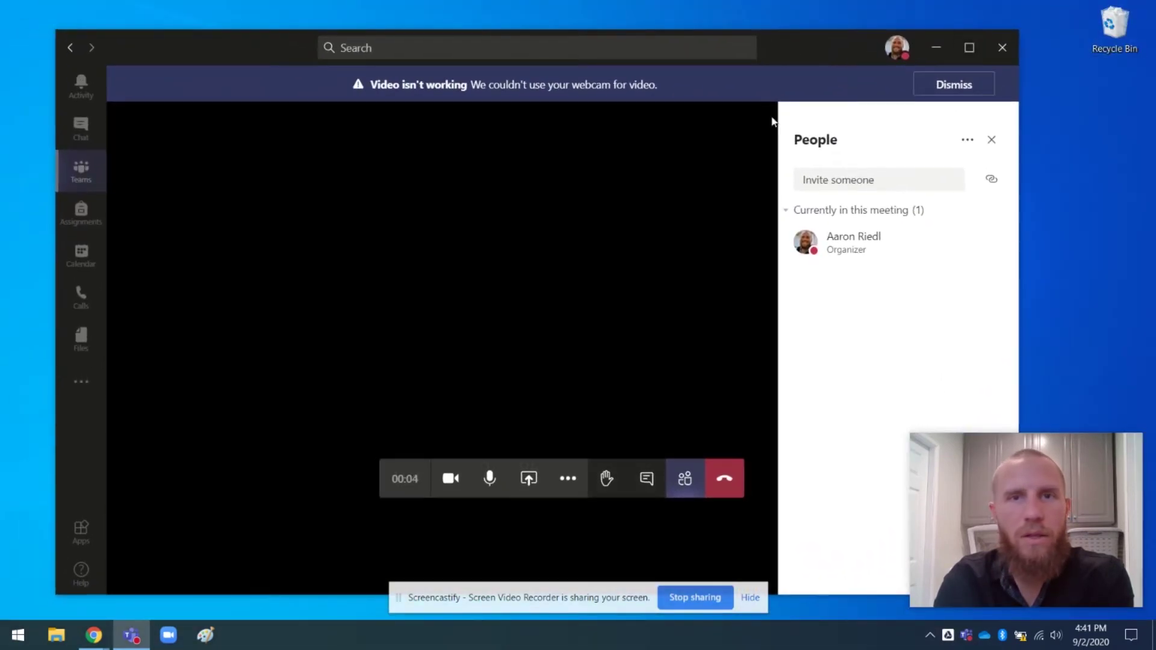
left_click(969, 47)
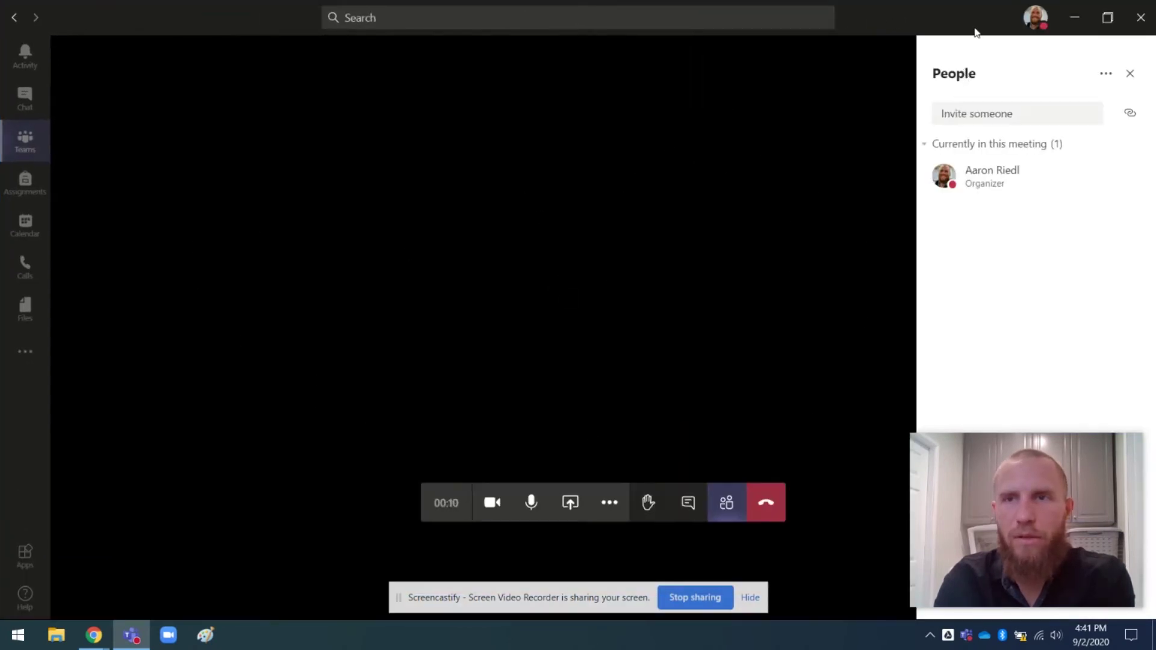
left_click(1108, 26)
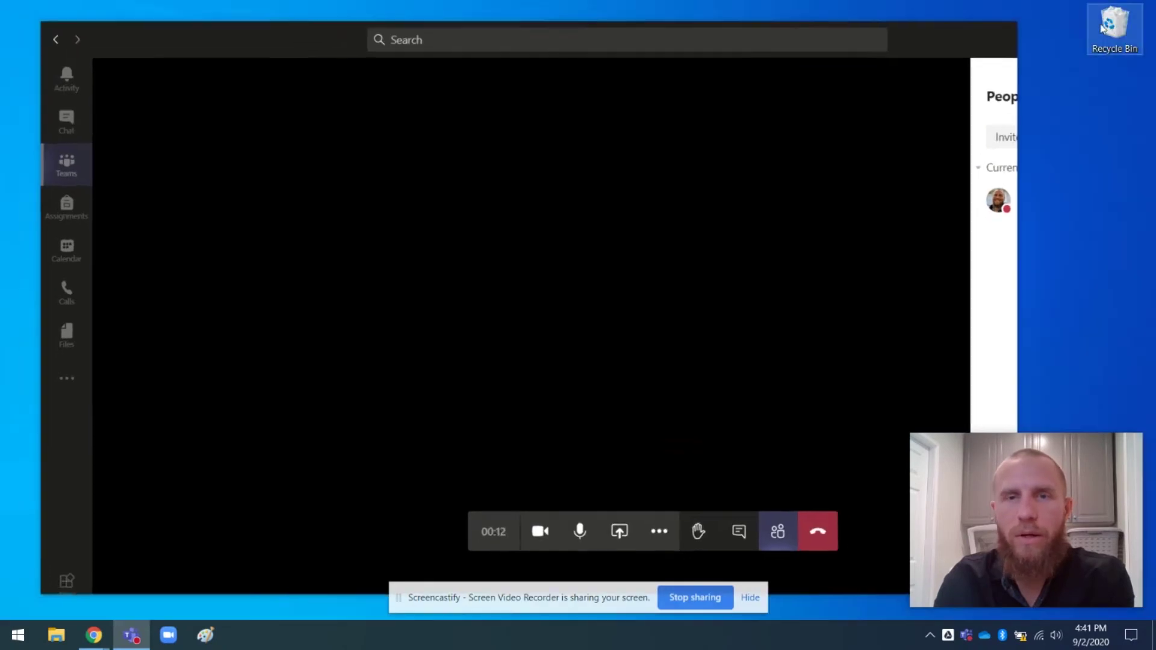
left_click(969, 47)
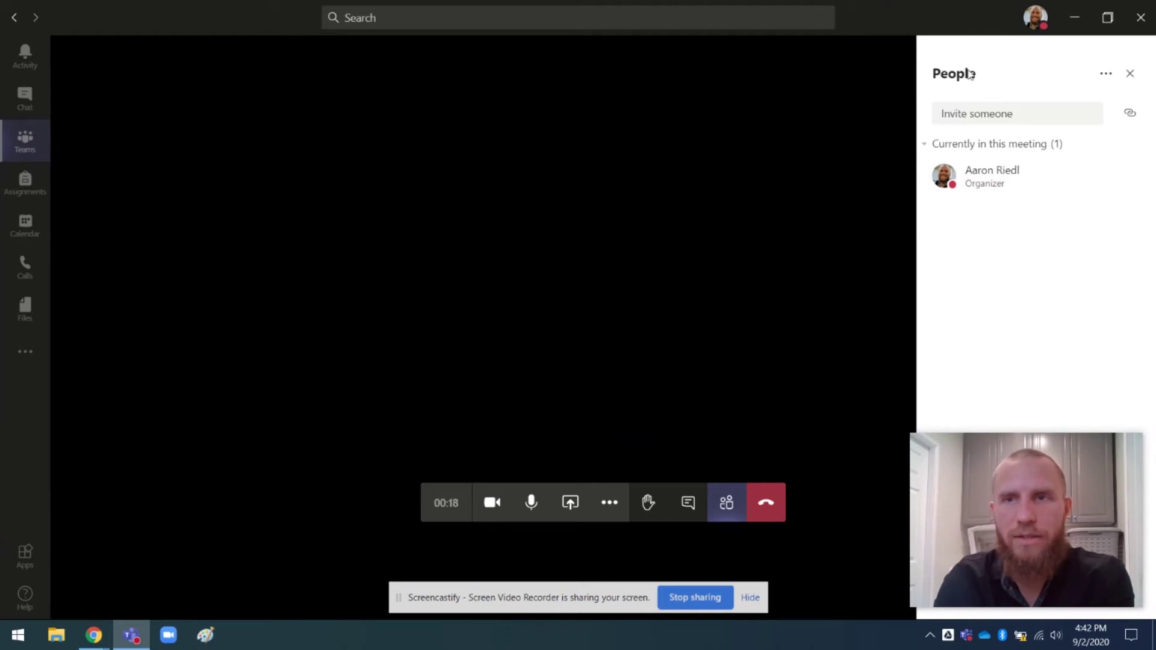
left_click(765, 505)
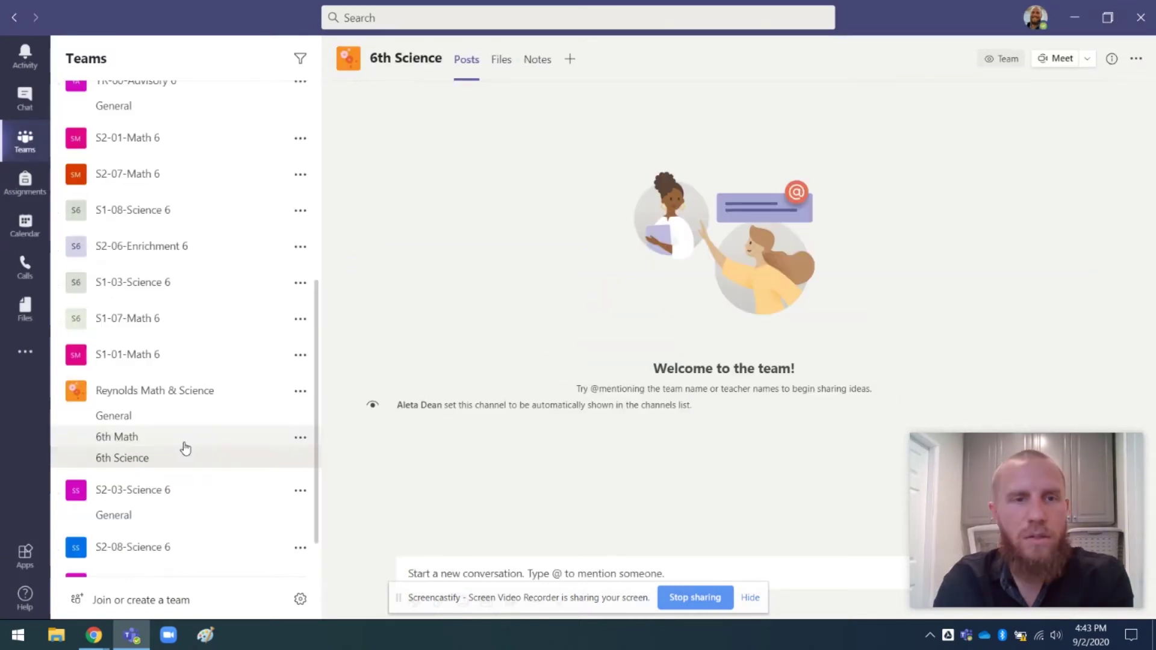
Check Teams for updates and review the application options in the general settings.
left_click(1036, 20)
left_click(943, 302)
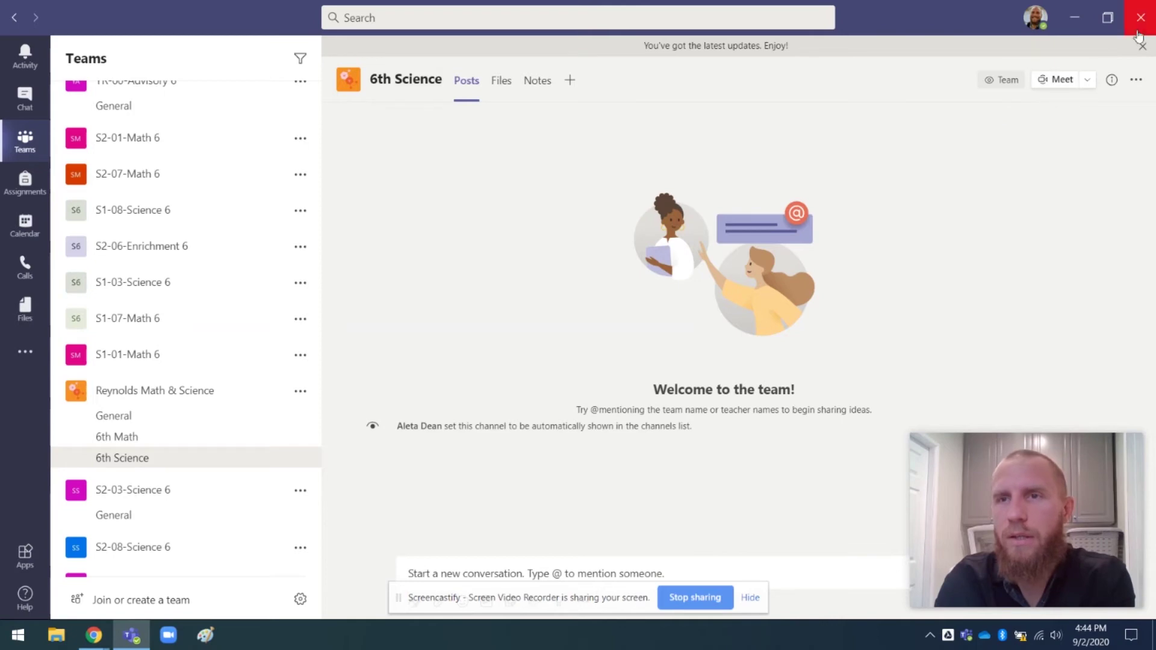
left_click(1035, 18)
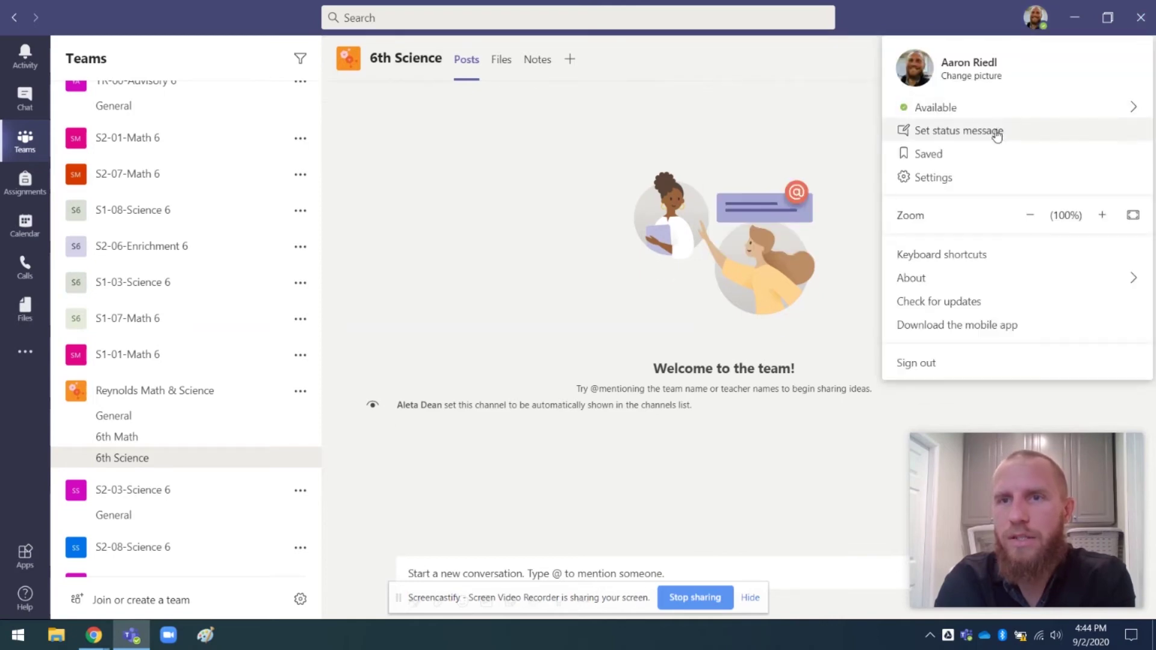
left_click(954, 177)
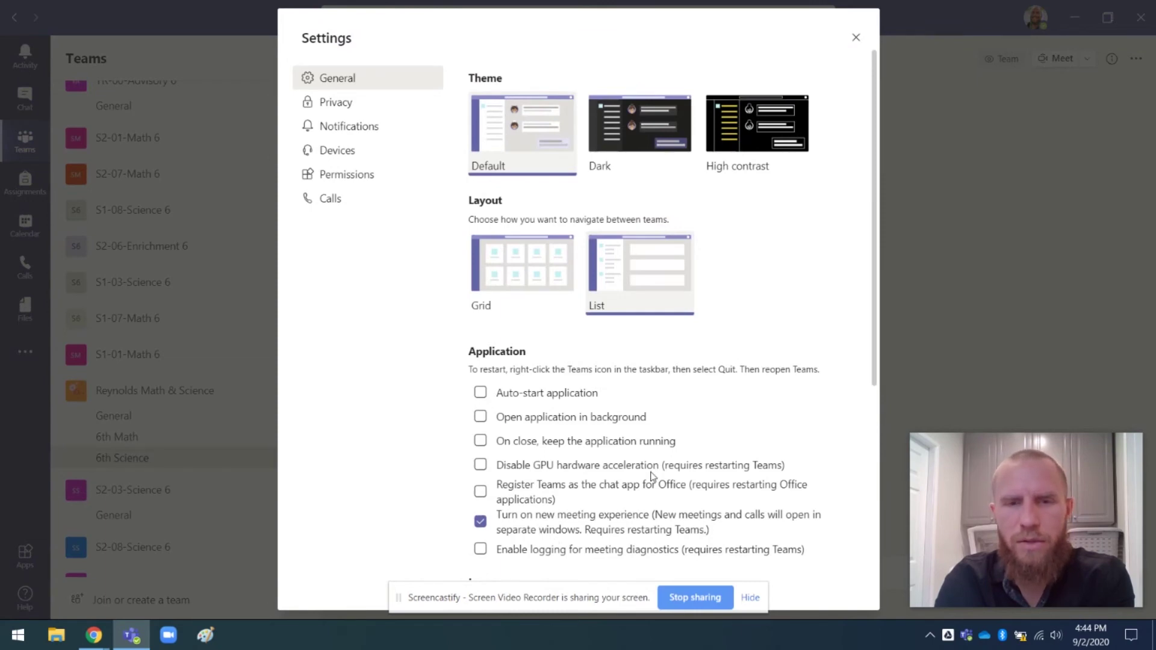
left_click(856, 37)
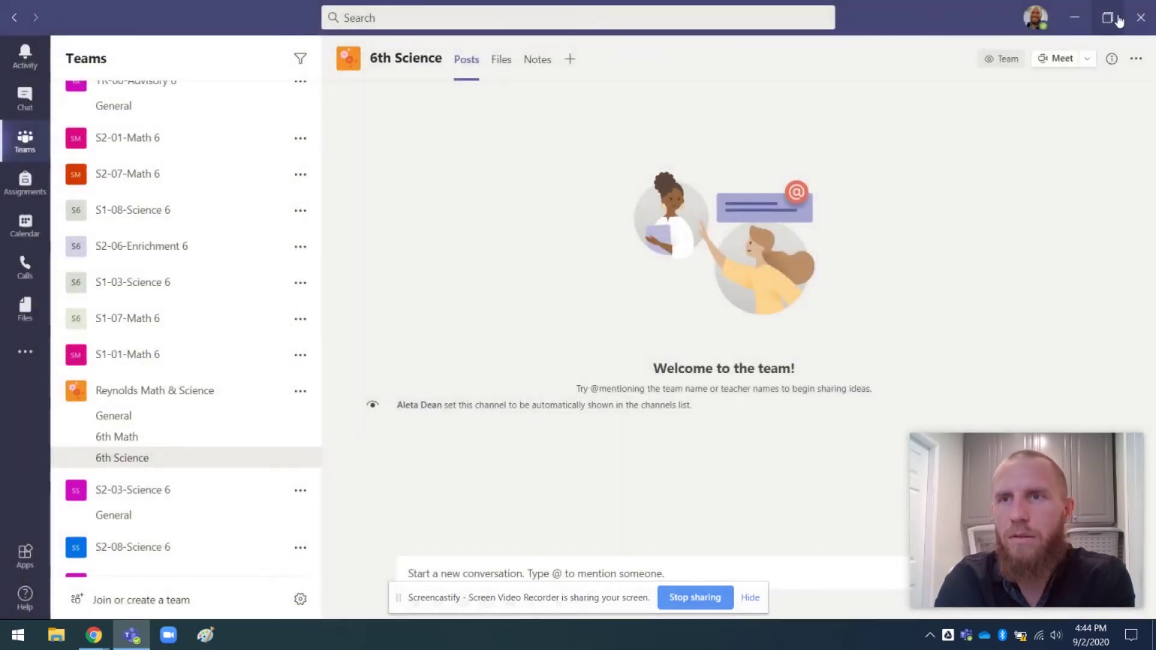
Close Microsoft Teams completely and reopen it so the changed settings take effect.
left_click(1140, 17)
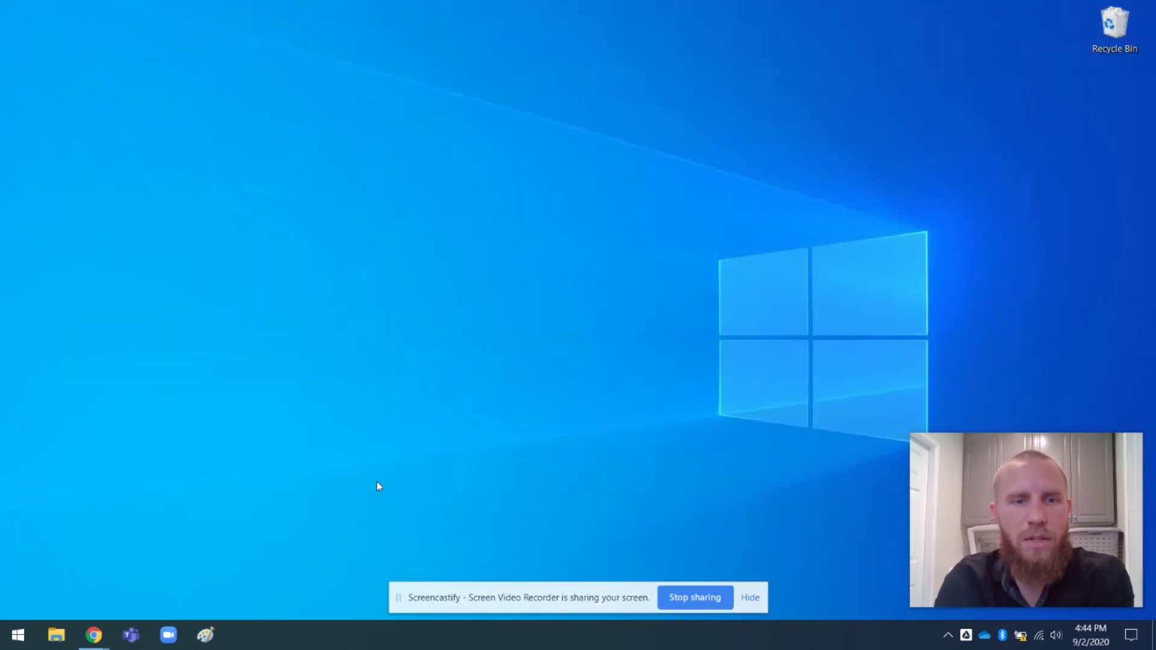
left_click(168, 635)
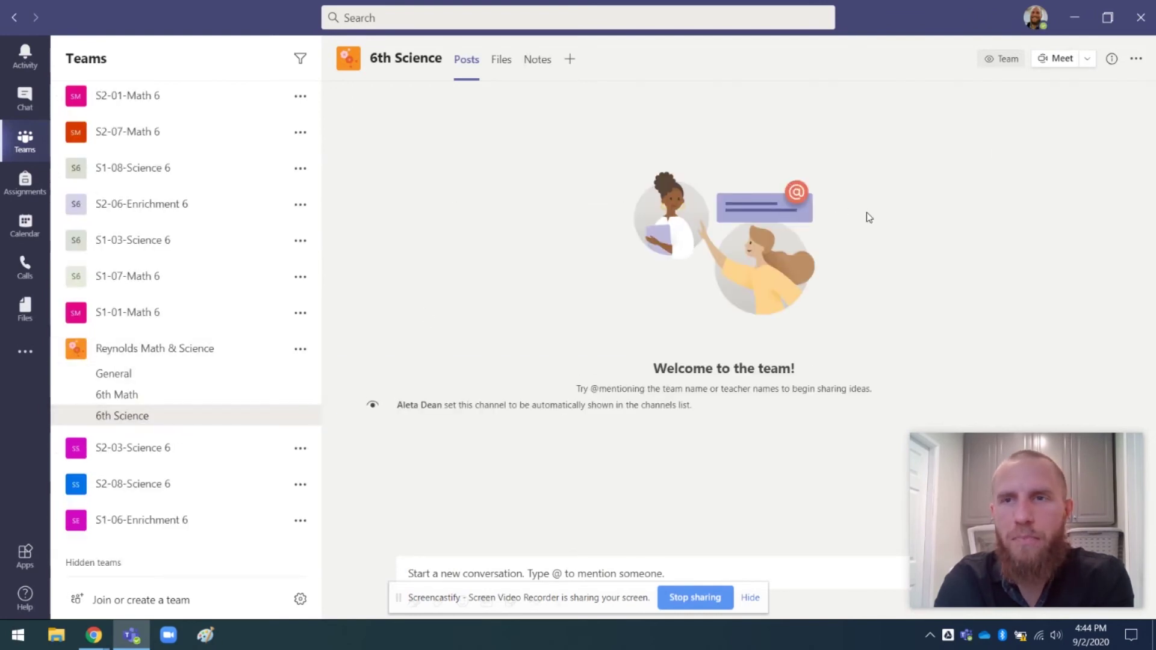
Start and join a meeting in the 6th Science channel, move its separate window down, and return to the main Teams window.
left_click(1060, 61)
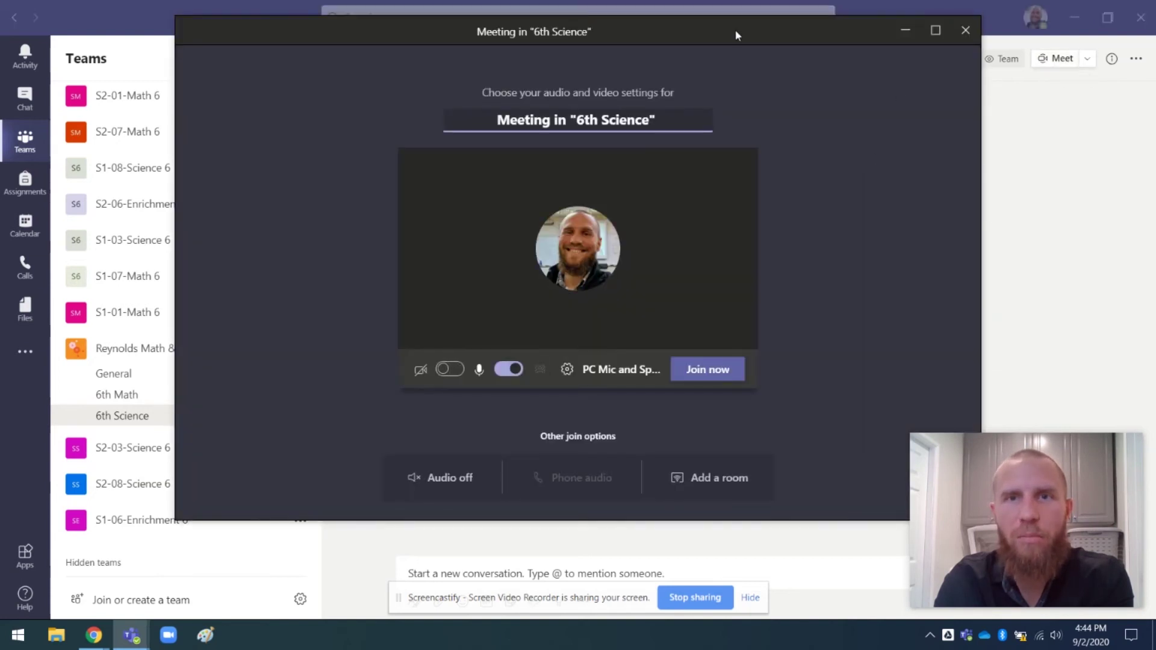
left_click_drag(735, 30, 756, 52)
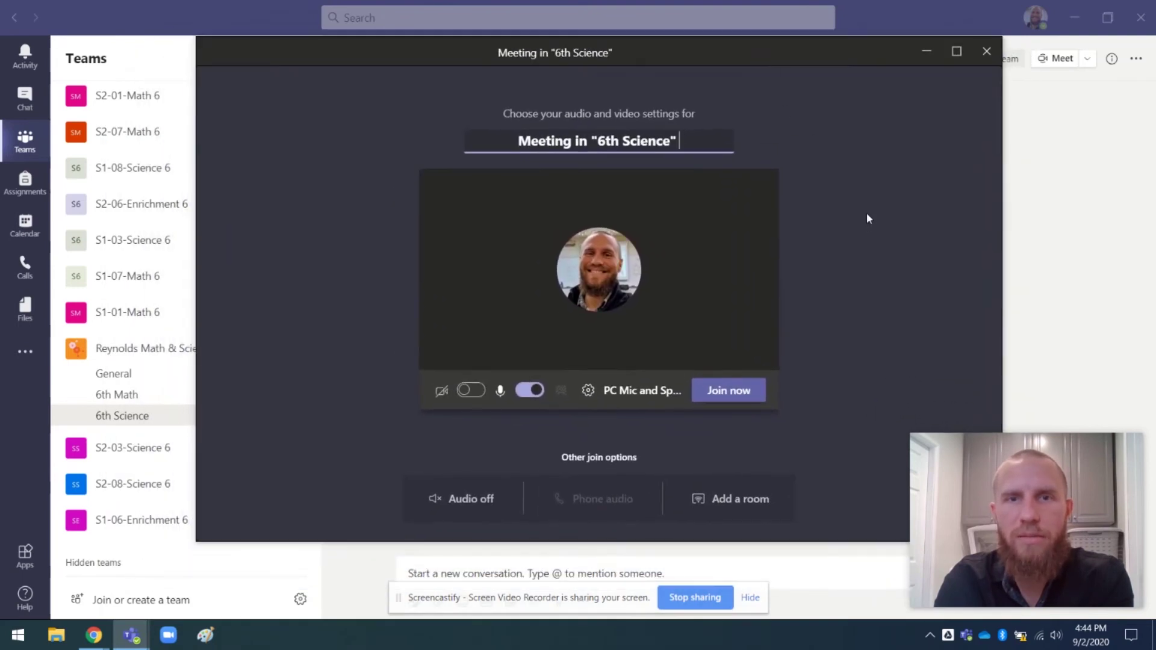
left_click(734, 395)
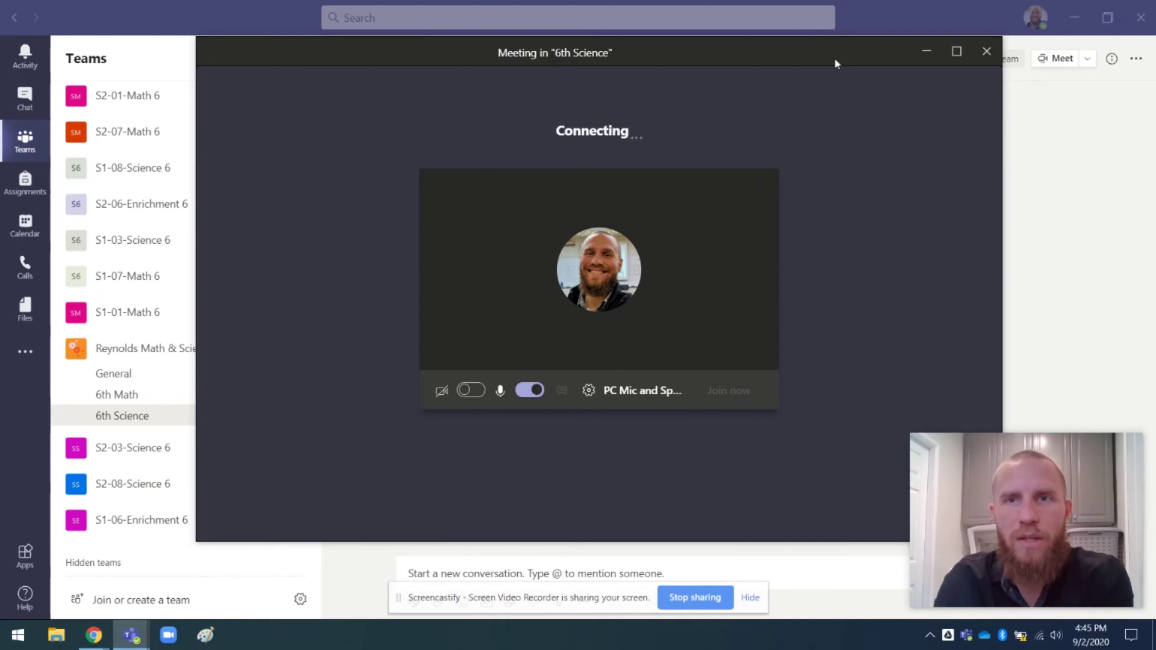
left_click_drag(834, 62, 881, 175)
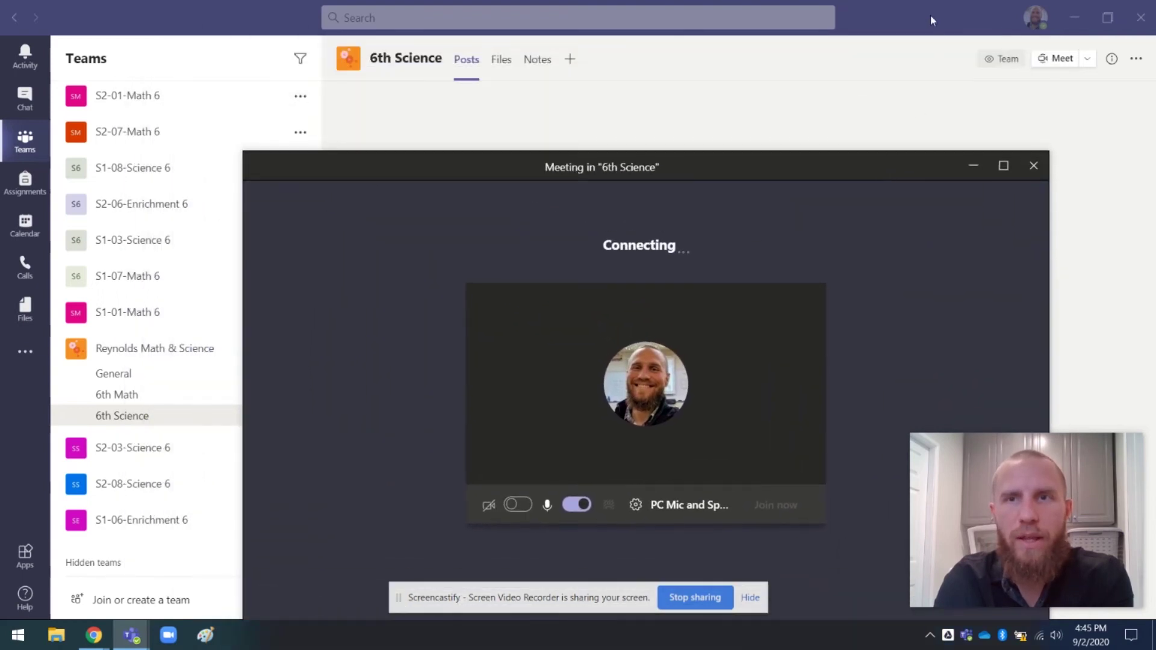
left_click(934, 30)
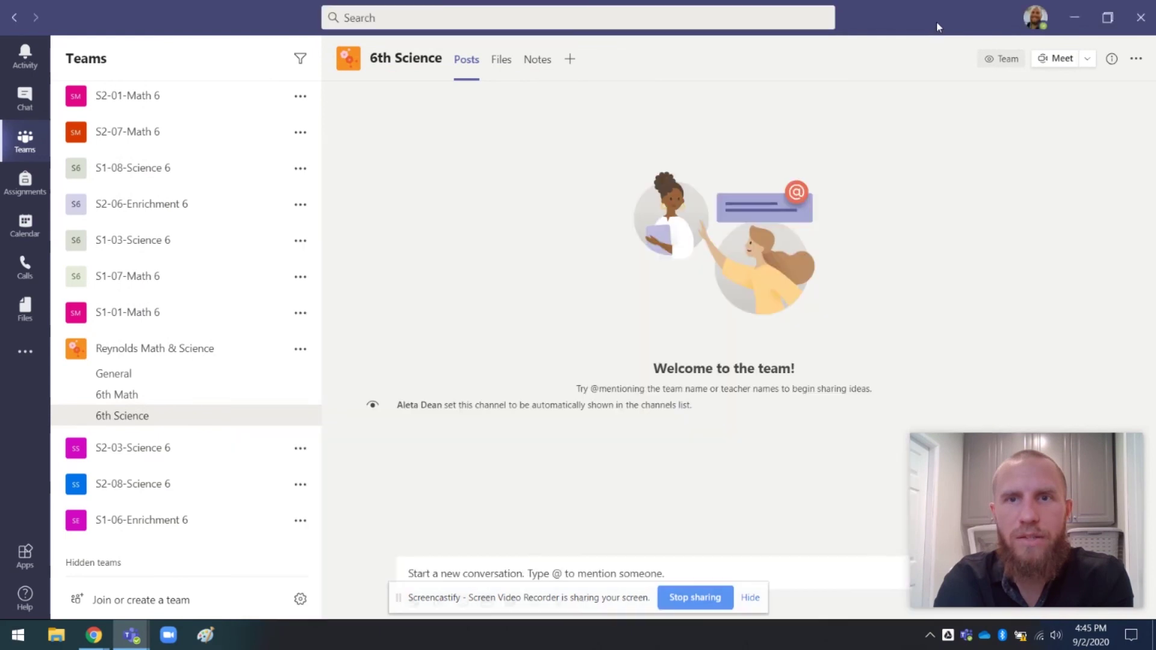
Restore the main Teams window to a smaller size and arrange it and the 6th Science meeting window independently, with the meeting in front.
left_click(1107, 17)
left_click_drag(780, 27, 836, 47)
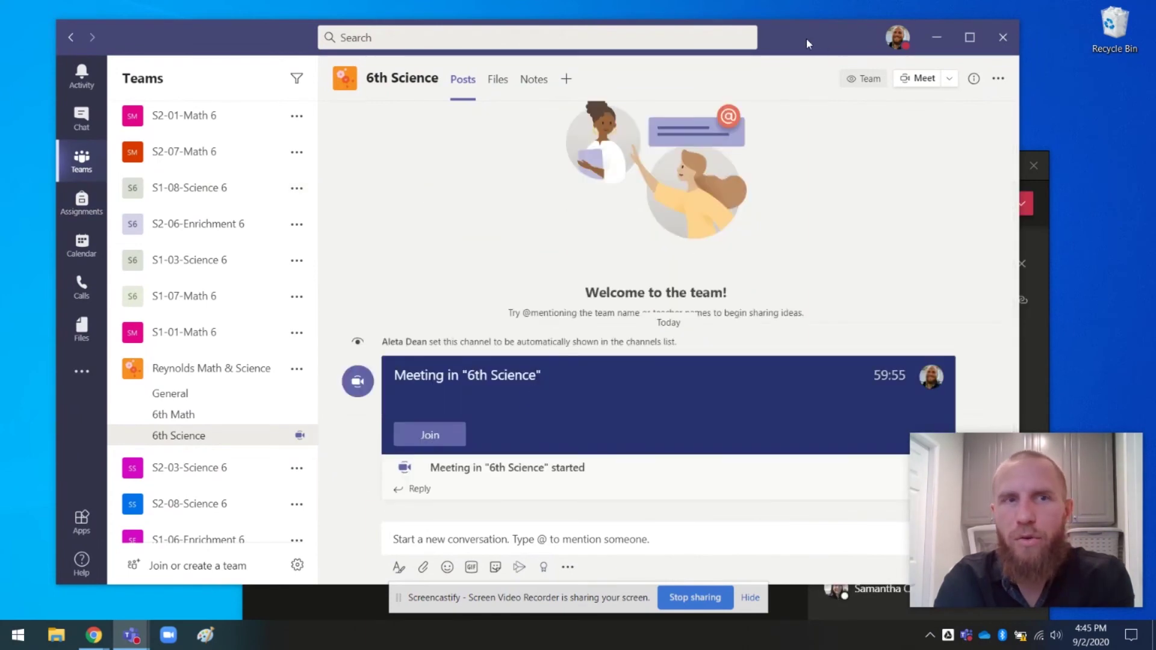
left_click_drag(831, 51, 786, 50)
left_click(1043, 235)
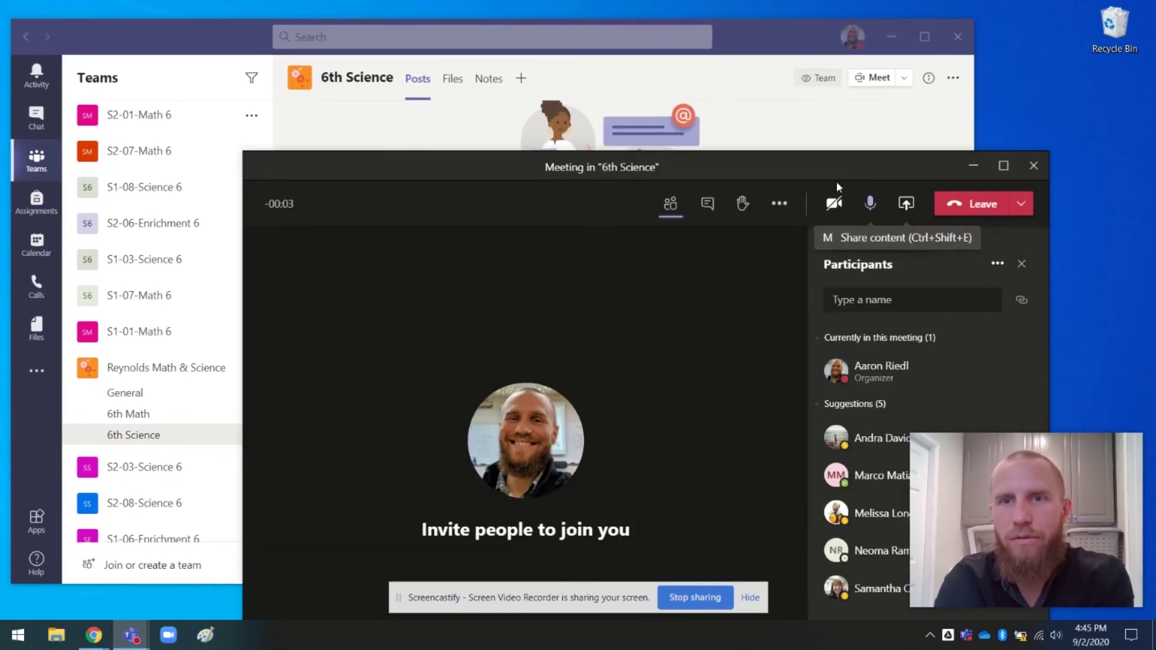
left_click_drag(863, 149, 858, 63)
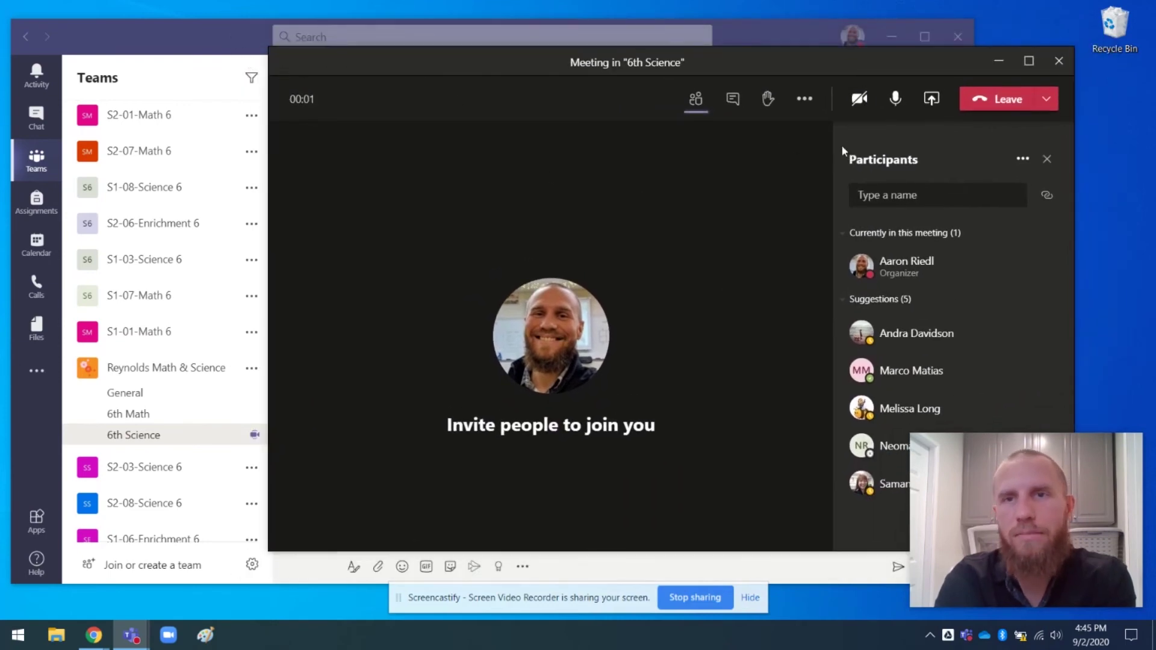
left_click_drag(807, 63, 841, 106)
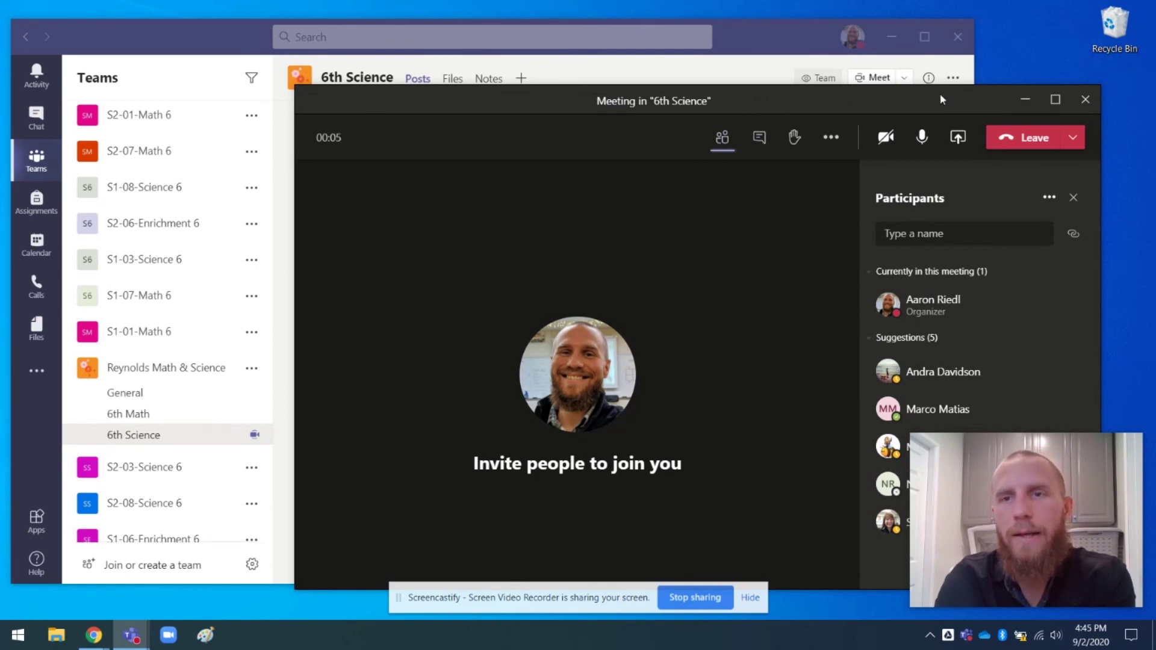
Review the additional actions available in the 6th Science meeting, repositioning its window, and dismiss the list of actions.
left_click(833, 140)
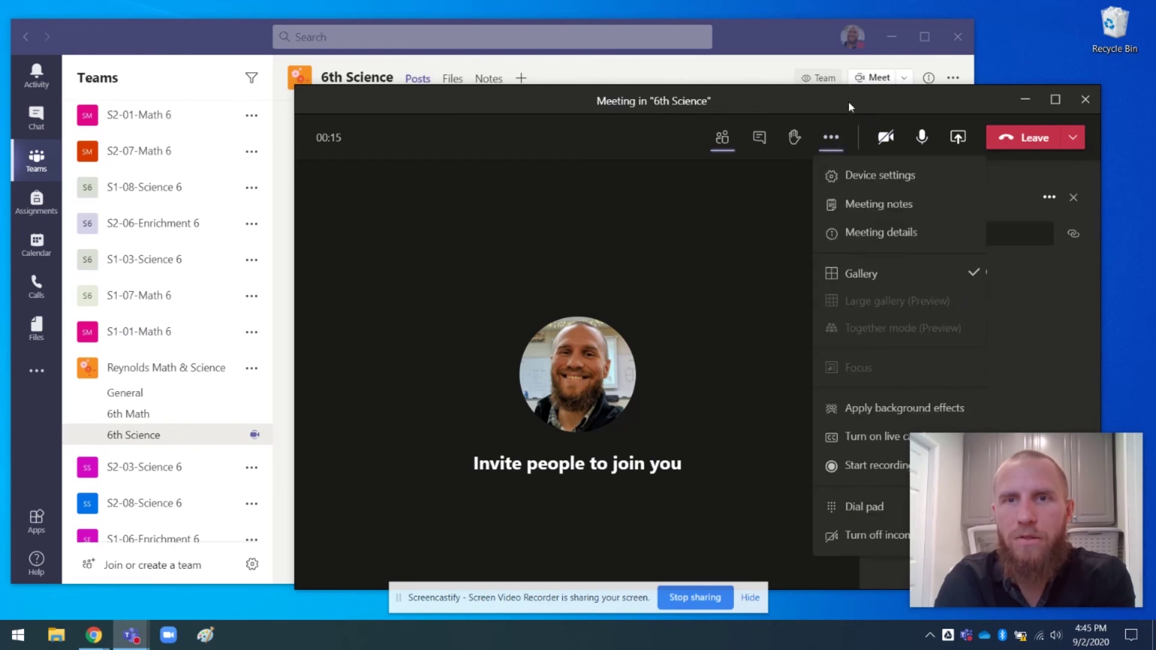
left_click_drag(847, 101, 671, 65)
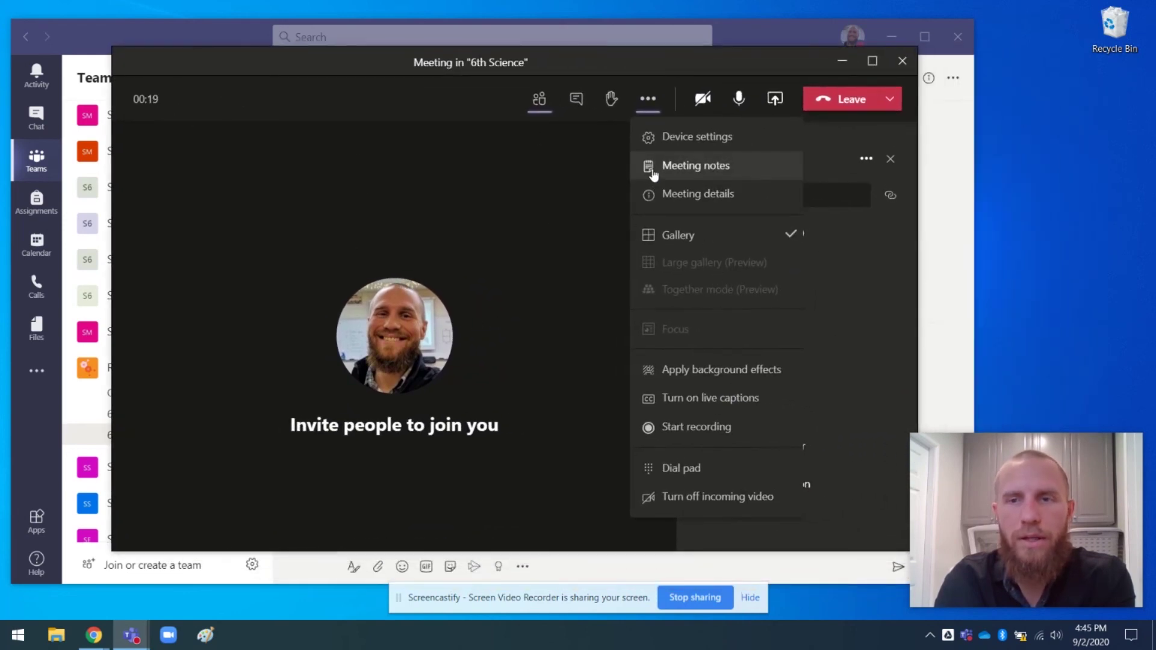
left_click(587, 159)
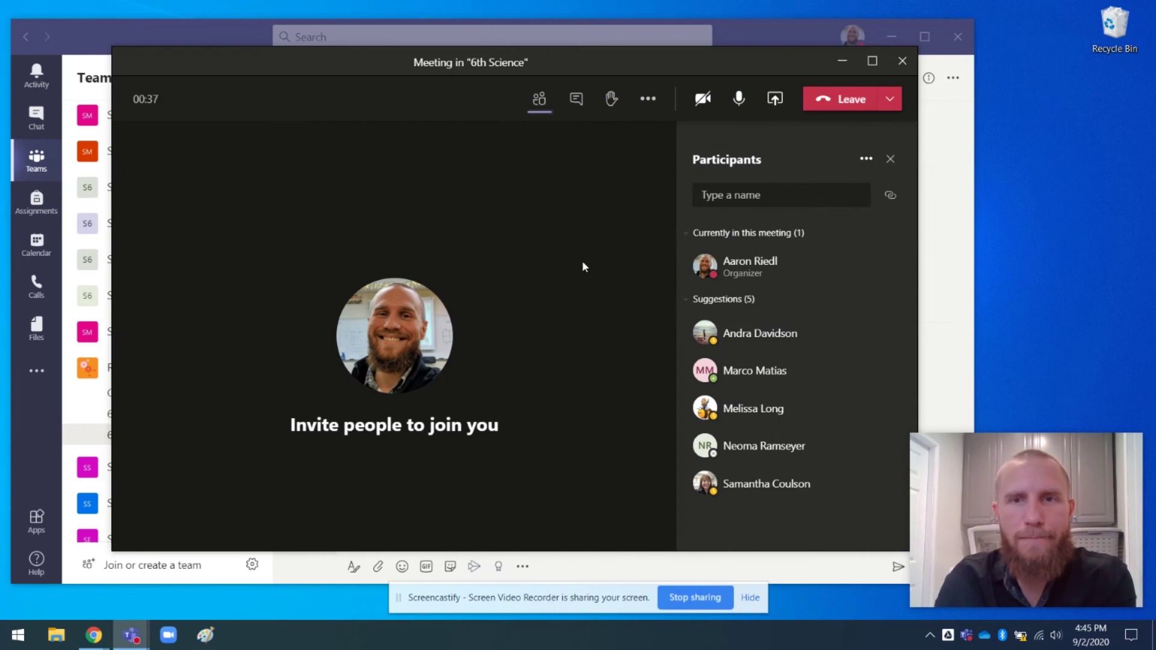
mouse_move(691, 56)
left_mouse_down()
mouse_move(668, 132)
mouse_move(710, 91)
mouse_move(696, 70)
left_mouse_up()
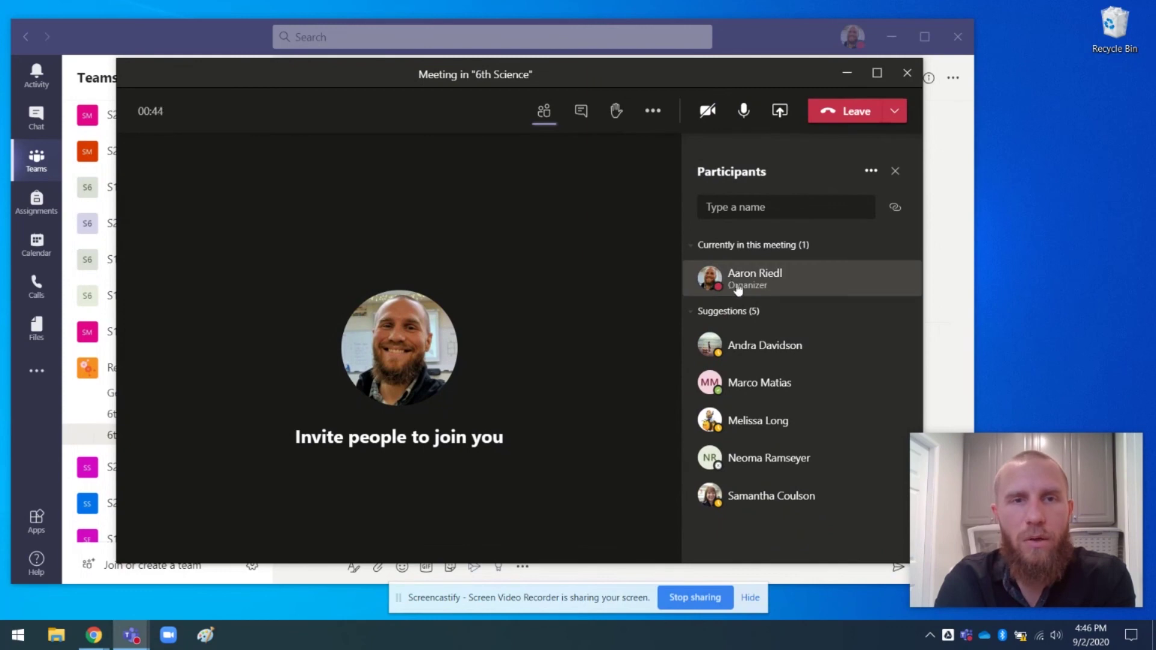
Leave the 6th Science meeting and close both its window and the main Teams window.
left_click(846, 112)
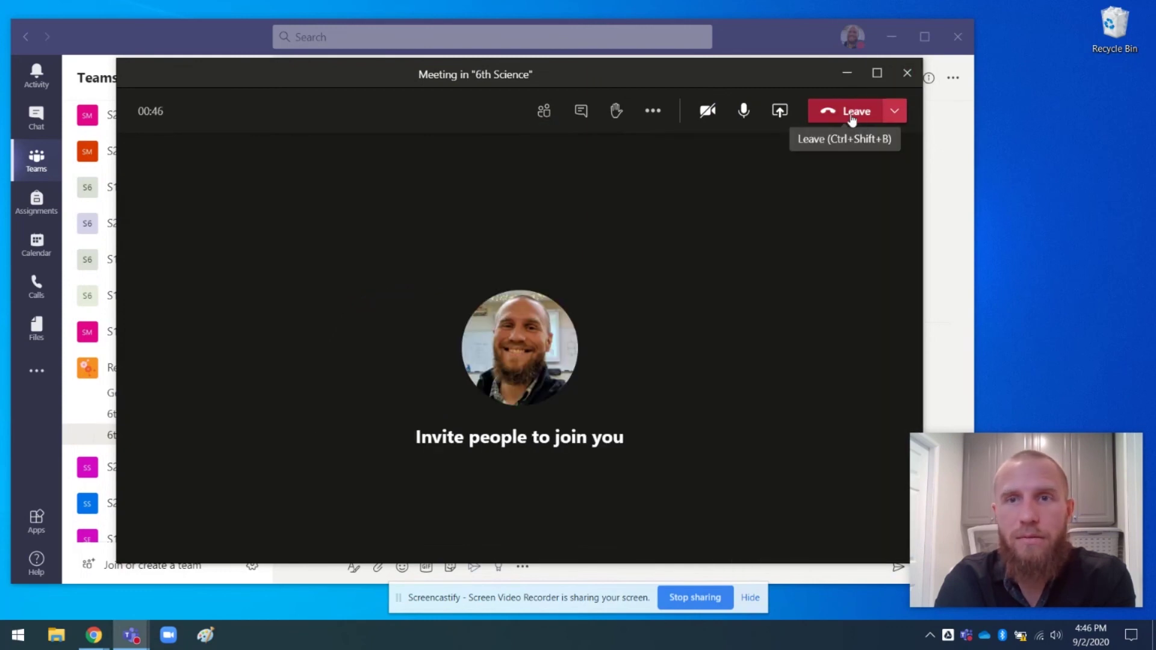
left_click(906, 73)
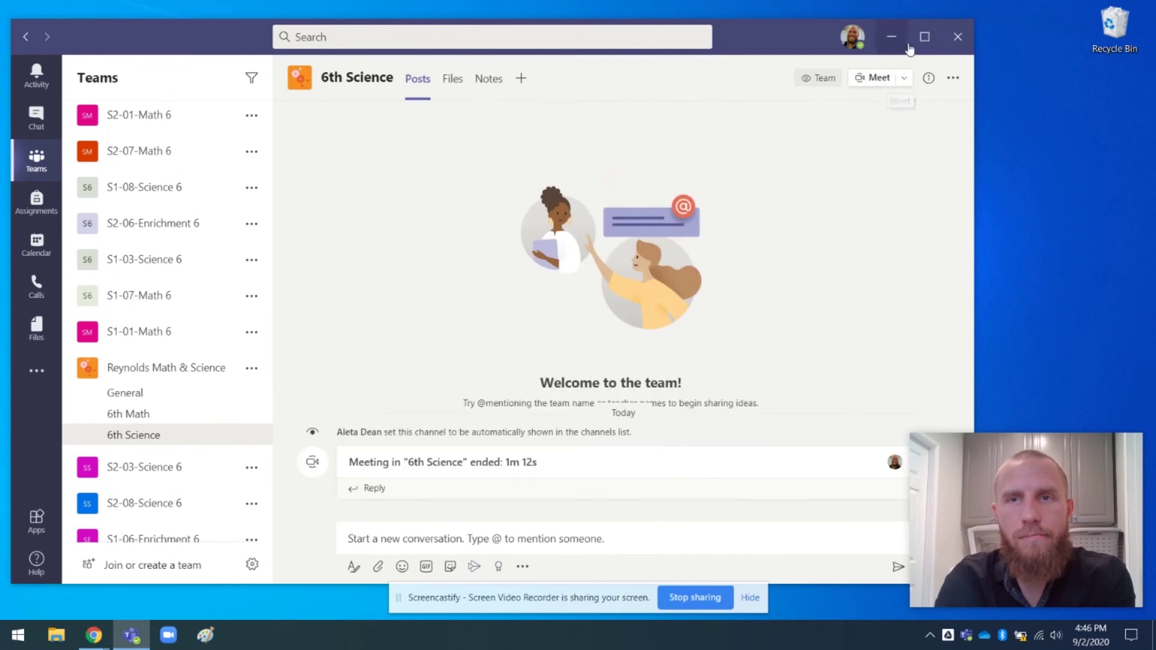
left_click(956, 39)
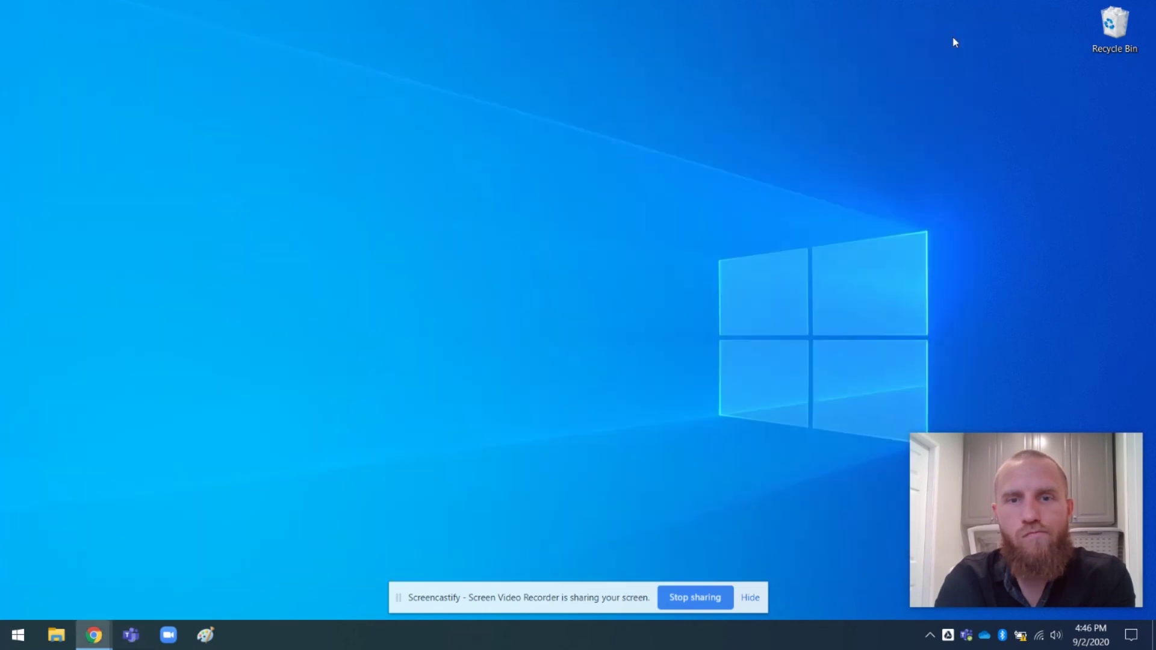
left_click_drag(1016, 489, 581, 306)
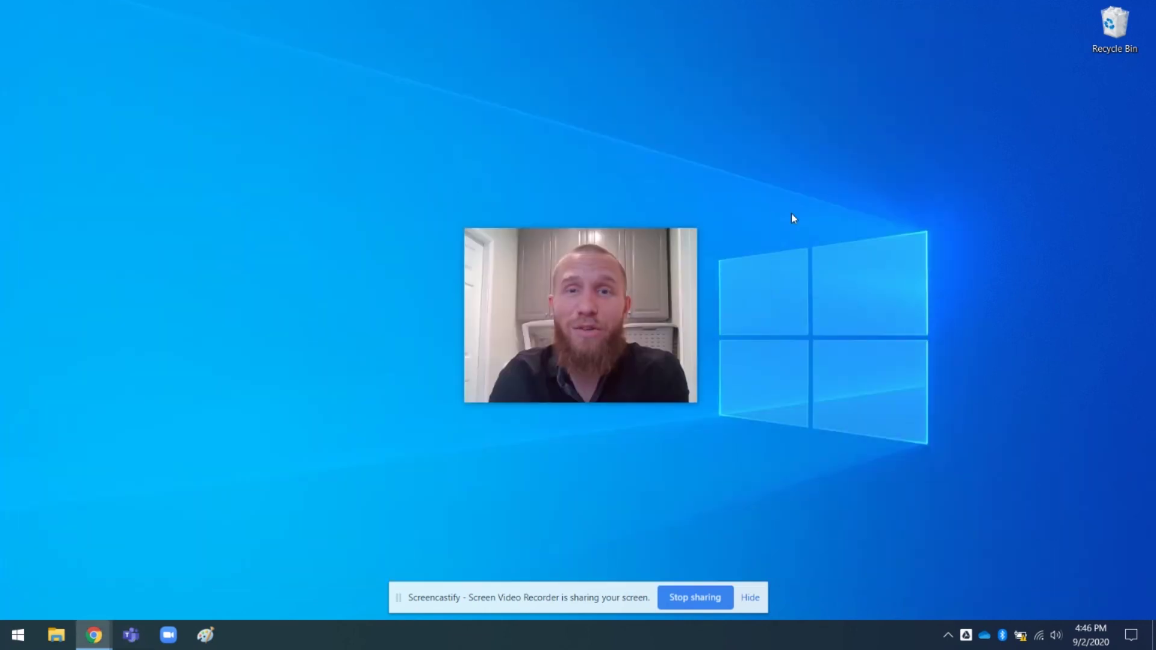